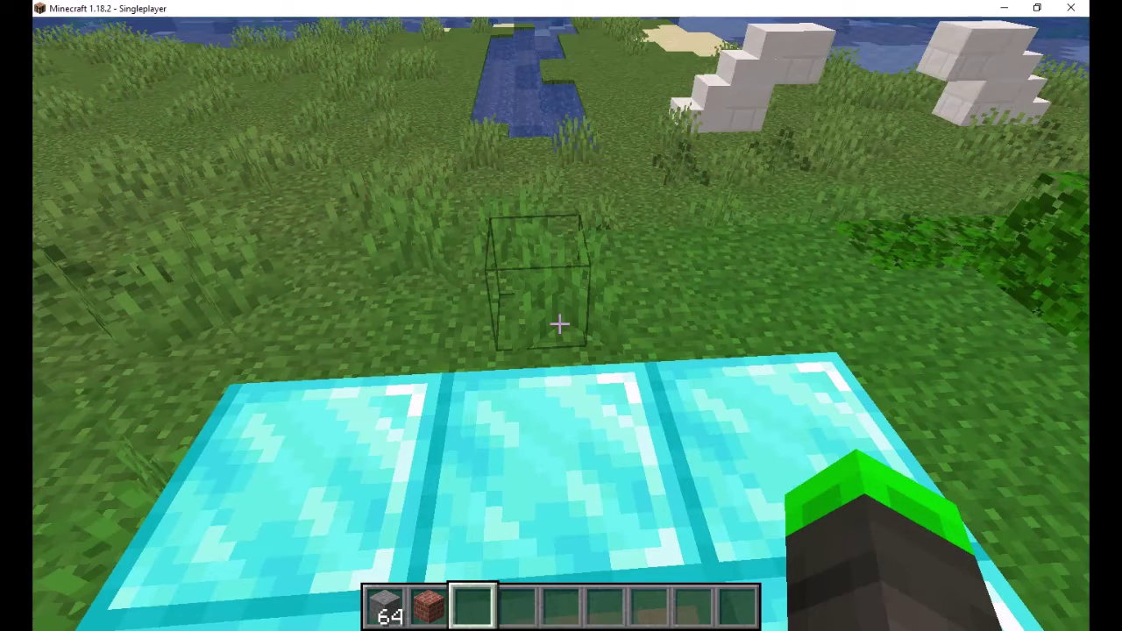
# Walk off the diamond blocks onto the grass, then return and jump back onto them.
pyautogui.press('w')
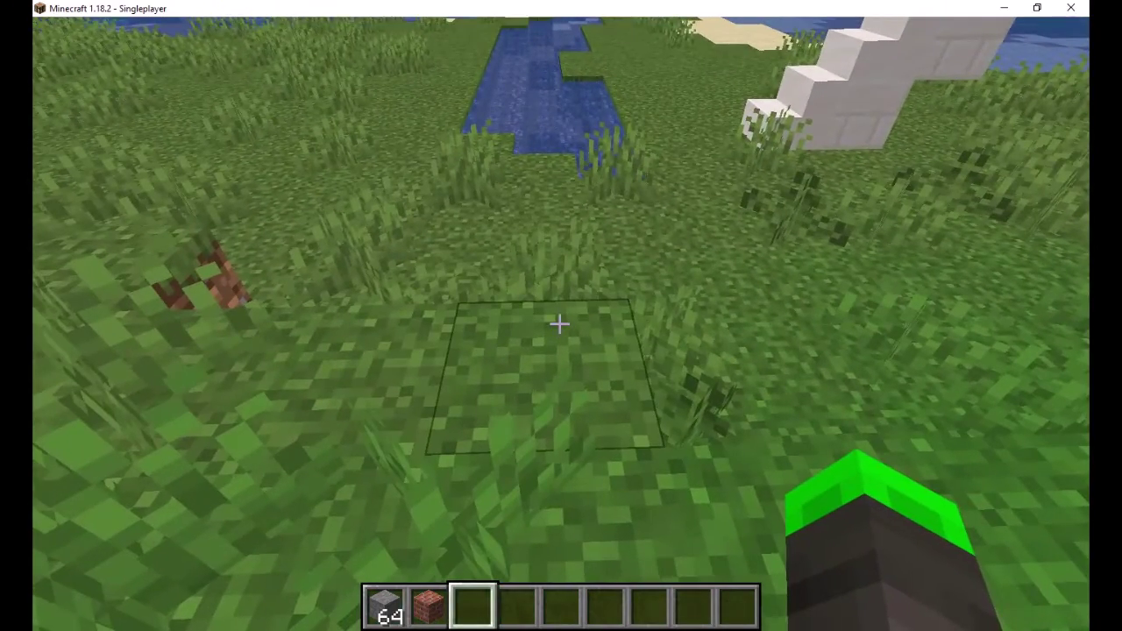
pyautogui.moveTo(559, 323)
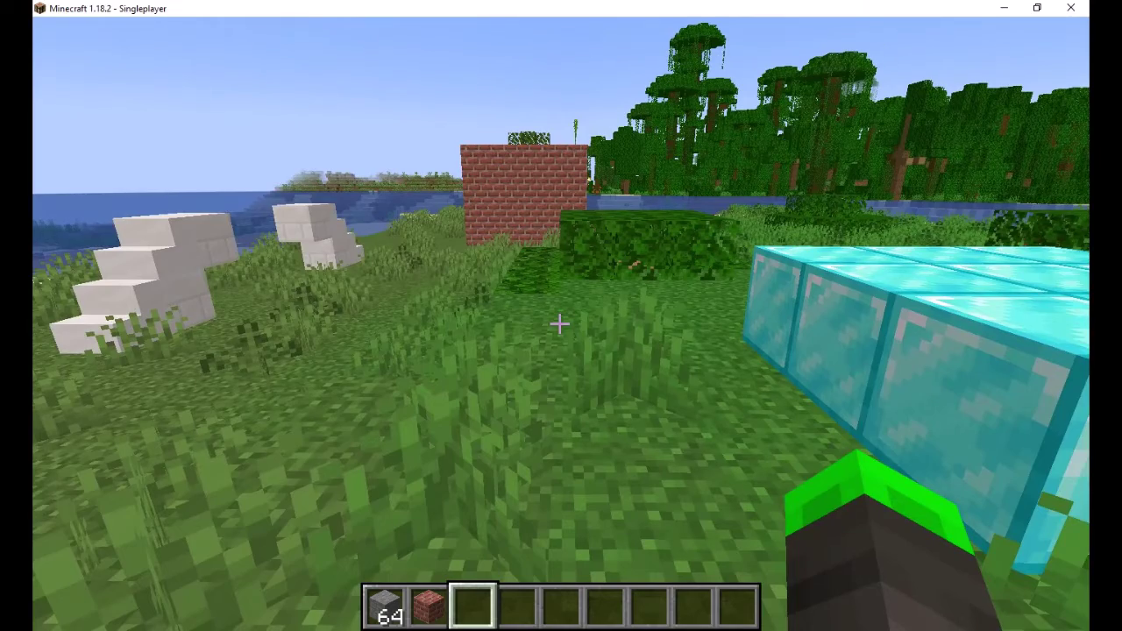
pyautogui.press('d')
pyautogui.press('a')
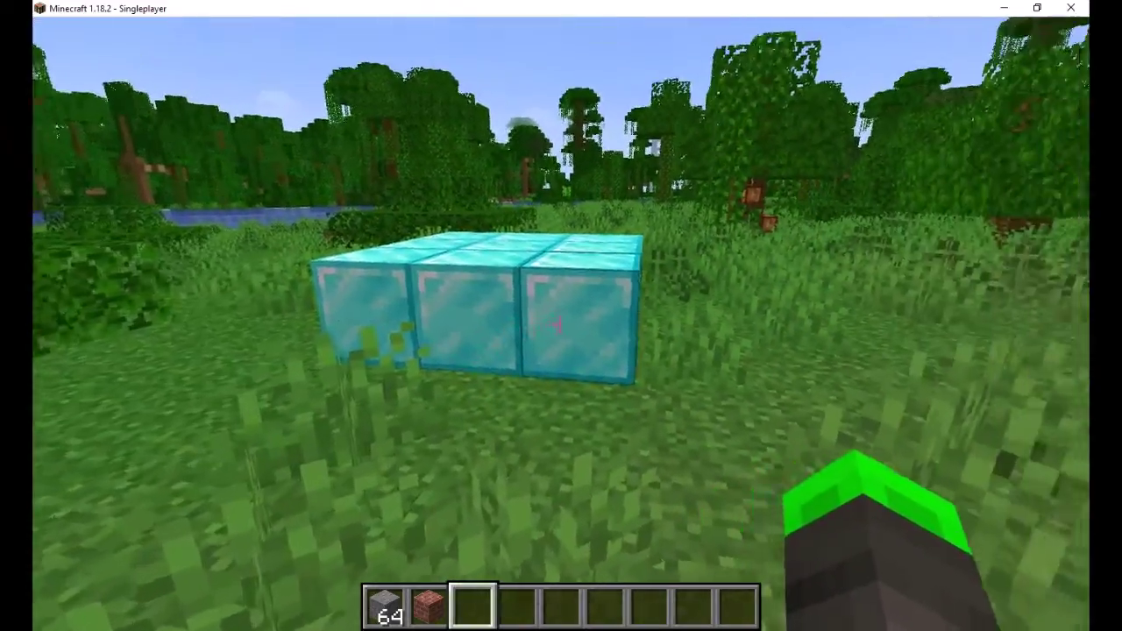
pyautogui.press('w')
pyautogui.press('w')
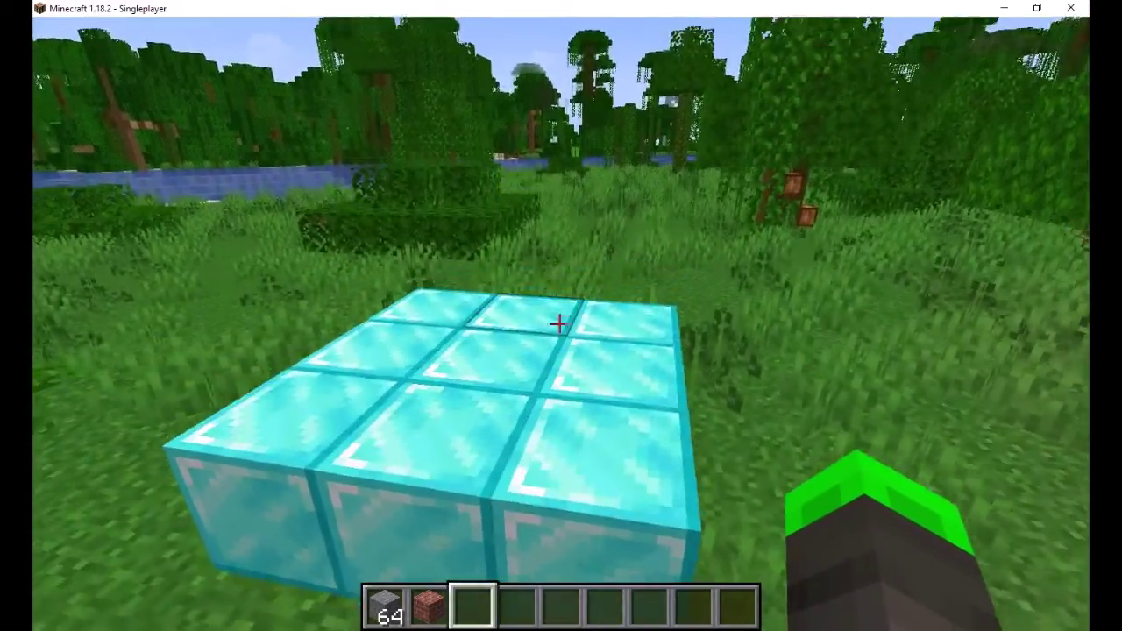
pyautogui.press('space')
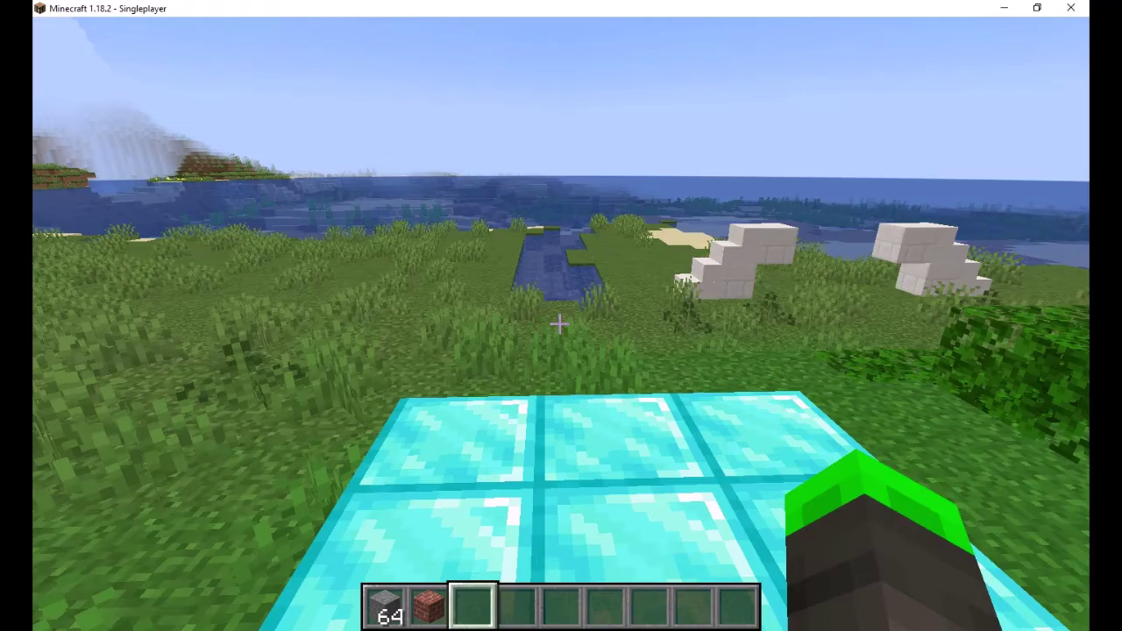
# Walk off the diamond blocks toward the water and over to the brick house.
pyautogui.press('w')
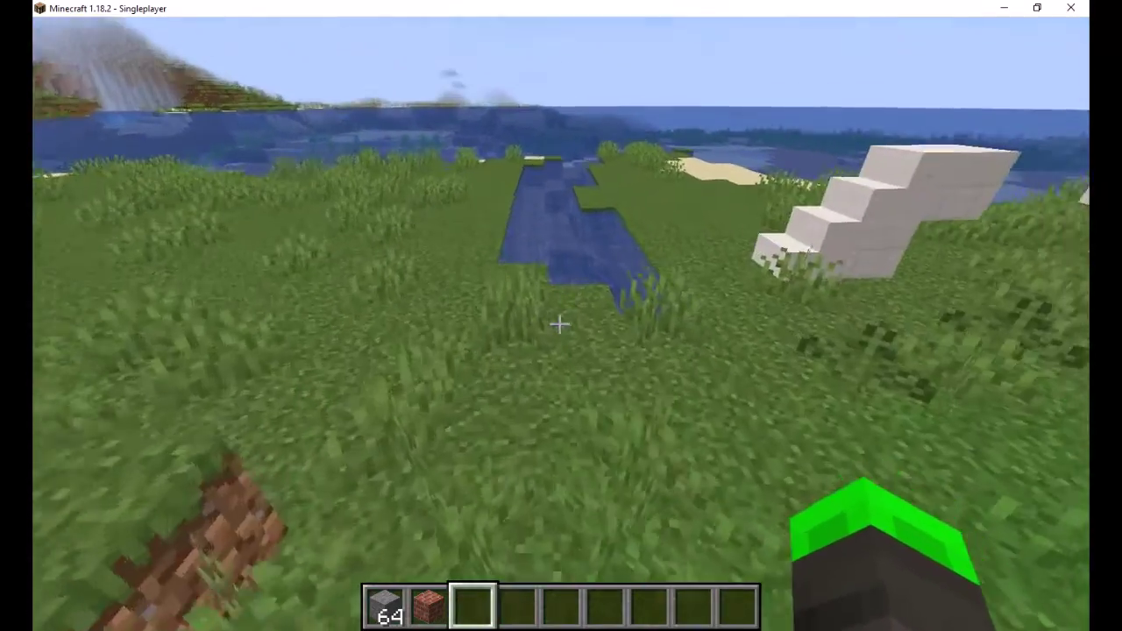
pyautogui.press('s')
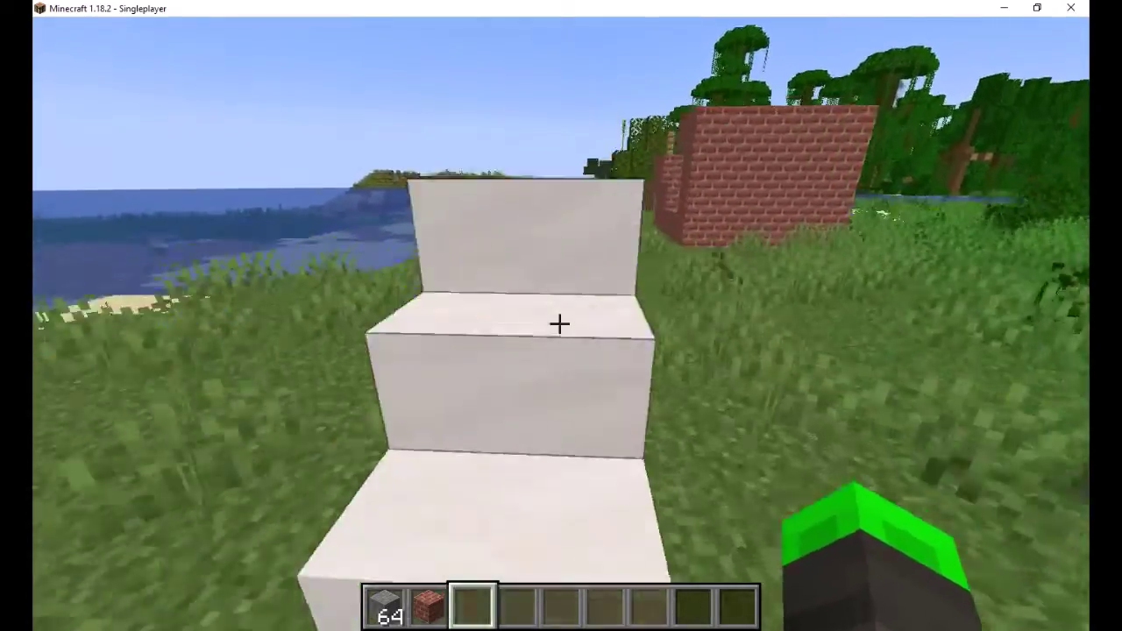
pyautogui.press('w')
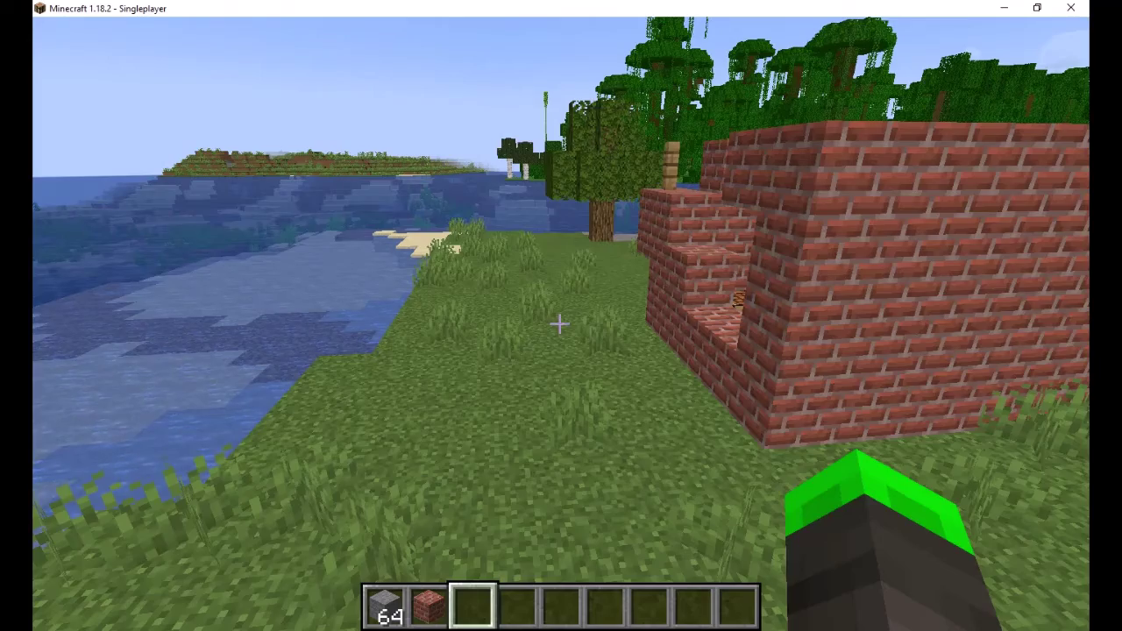
# Select Bricks from hotbar slot 2 and place a brick block inside the house.
pyautogui.press('s')
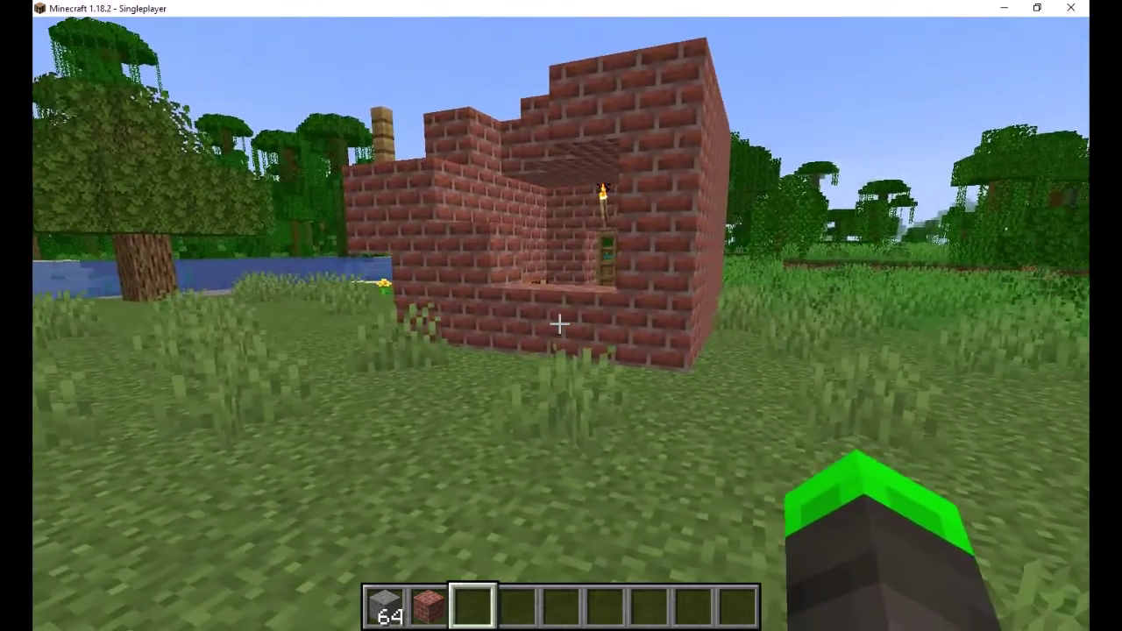
pyautogui.press('w')
pyautogui.press('2')
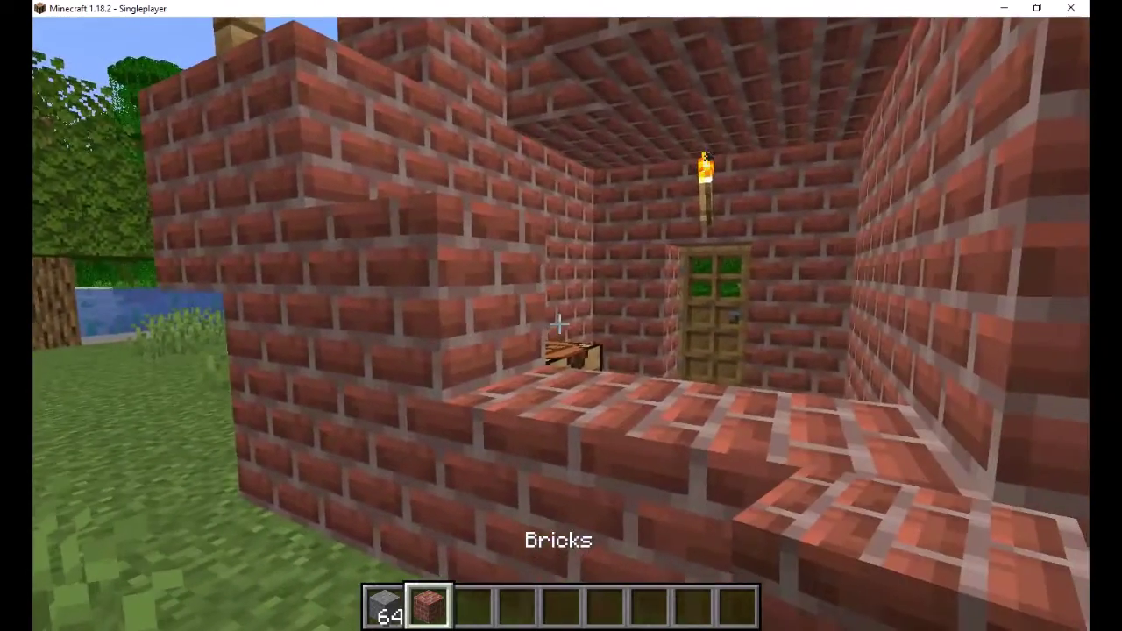
pyautogui.rightClick(559, 324)
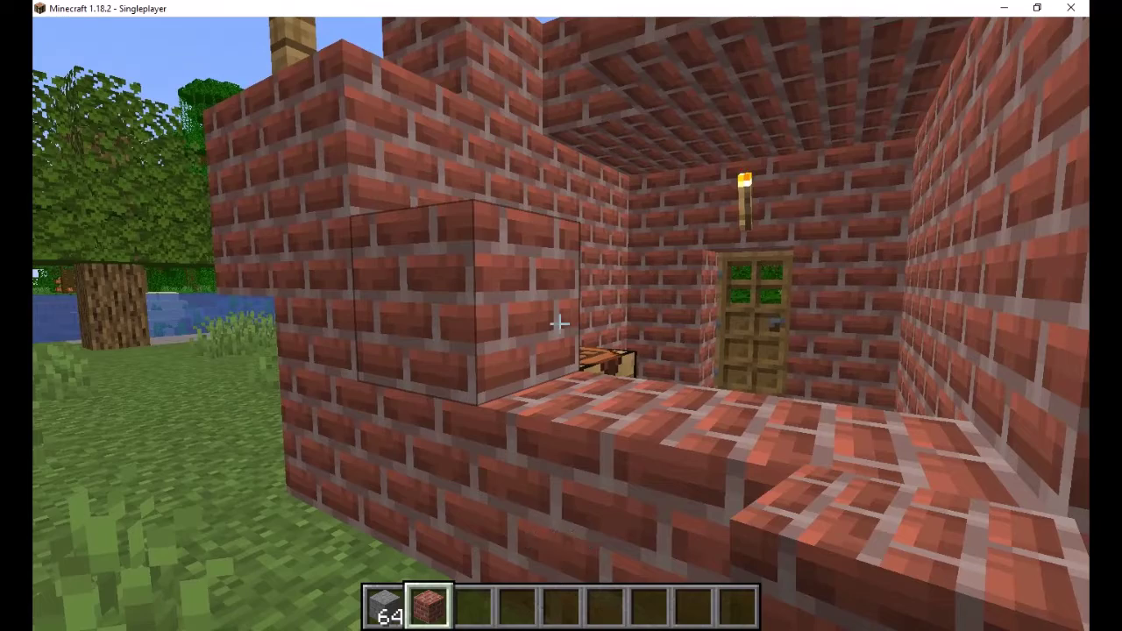
# Walk up to the house wall, fly above it, then circle to its right side.
pyautogui.press('w')
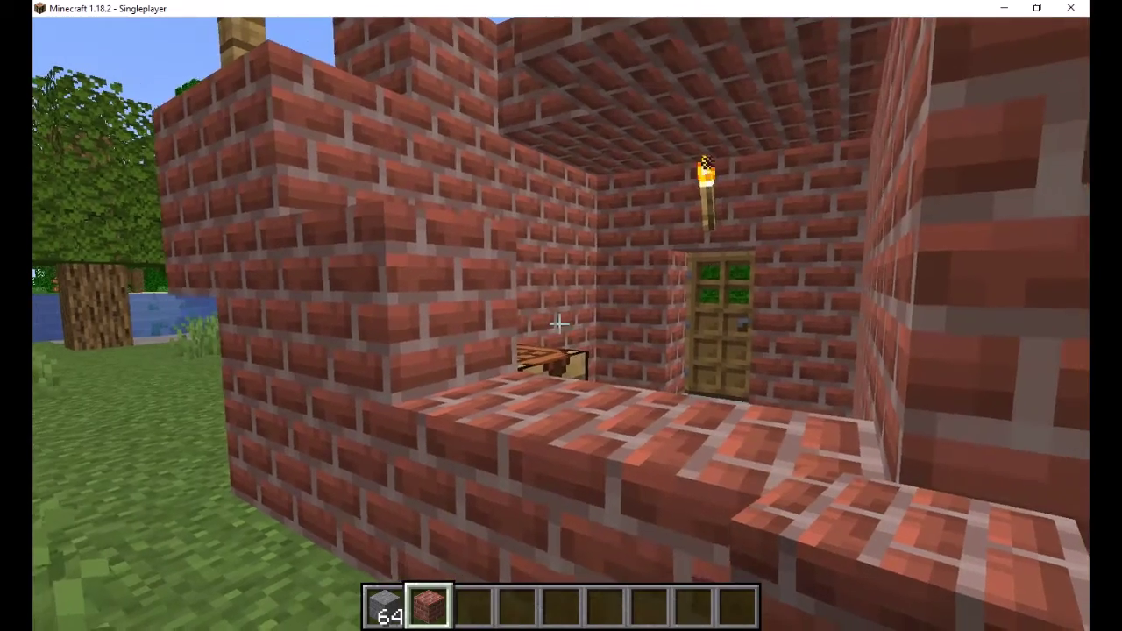
pyautogui.press('w')
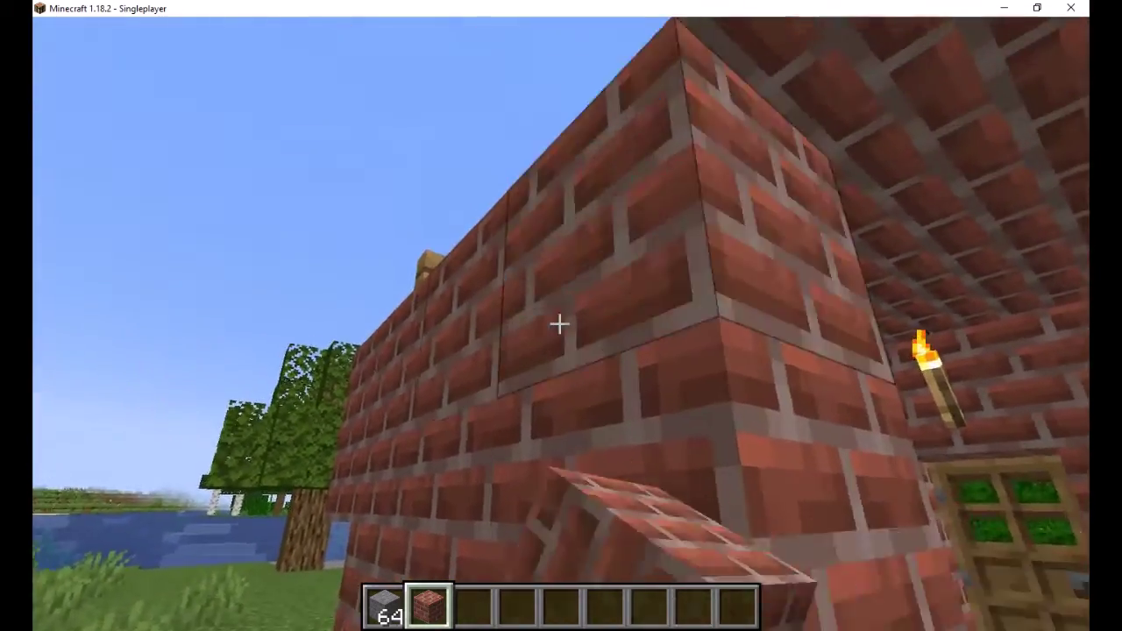
pyautogui.press('w')
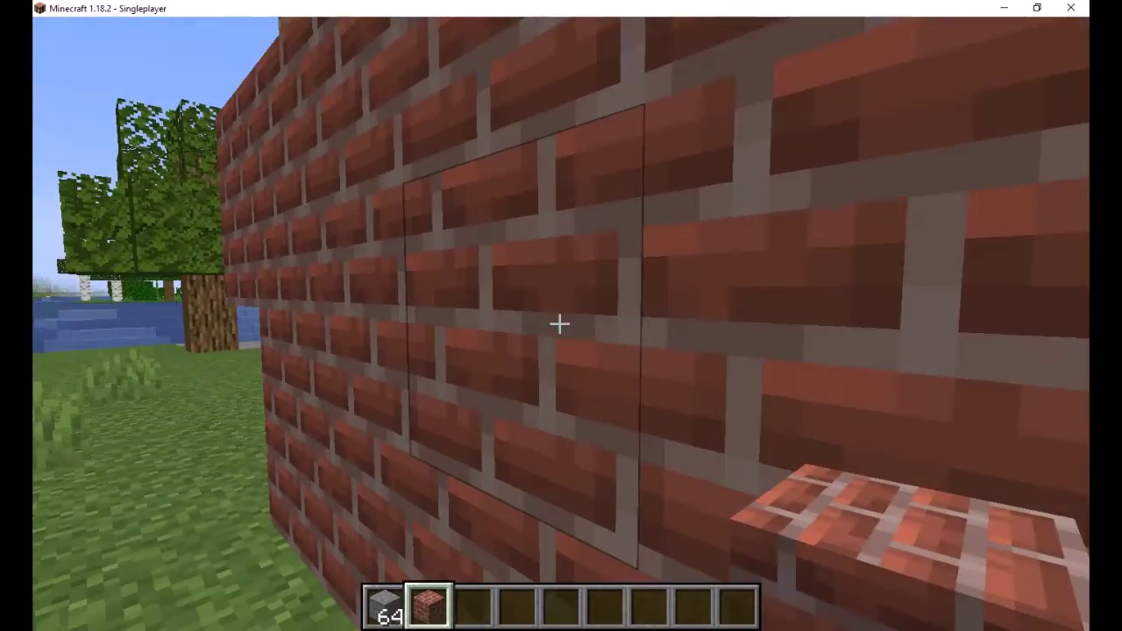
pyautogui.press('s')
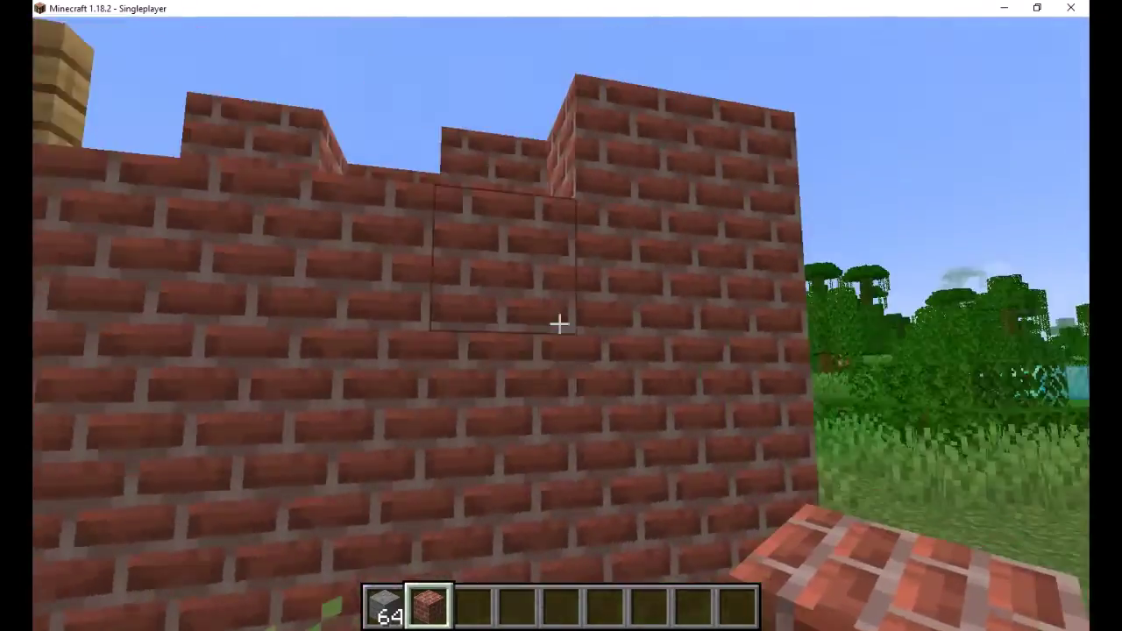
pyautogui.press('space')
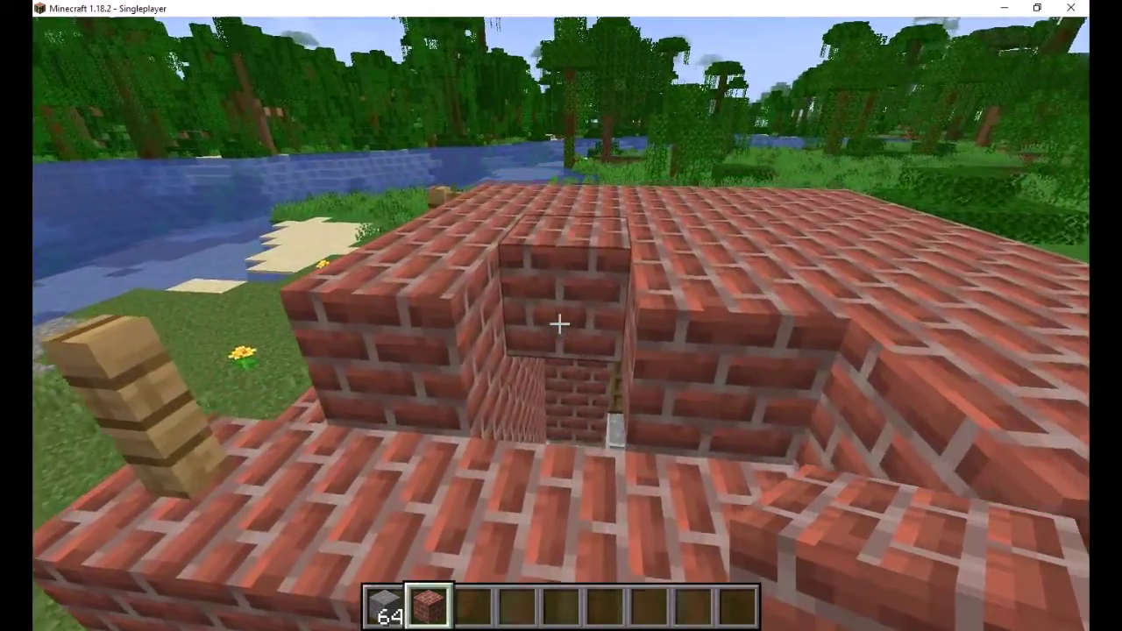
pyautogui.press('w')
pyautogui.press('s')
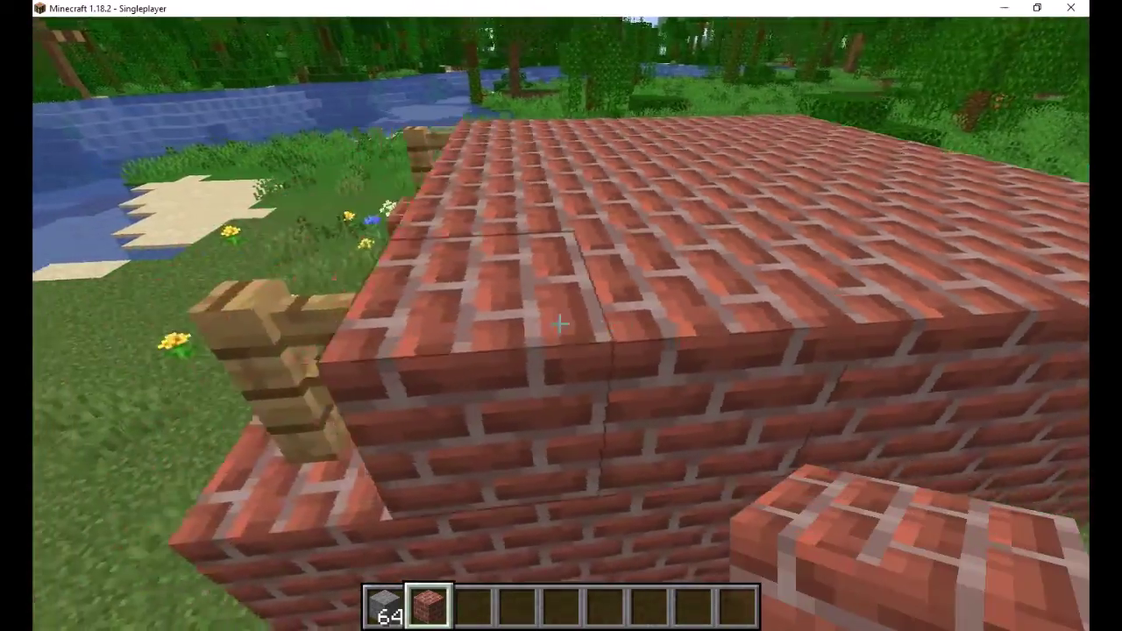
pyautogui.press('d')
pyautogui.press('d')
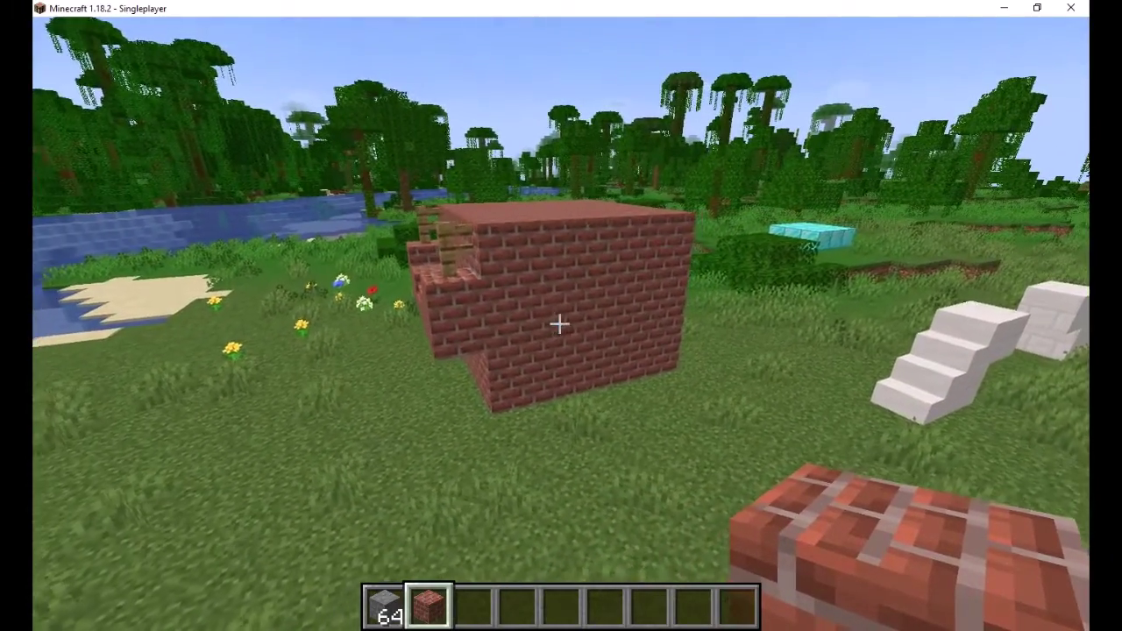
pyautogui.press('e')
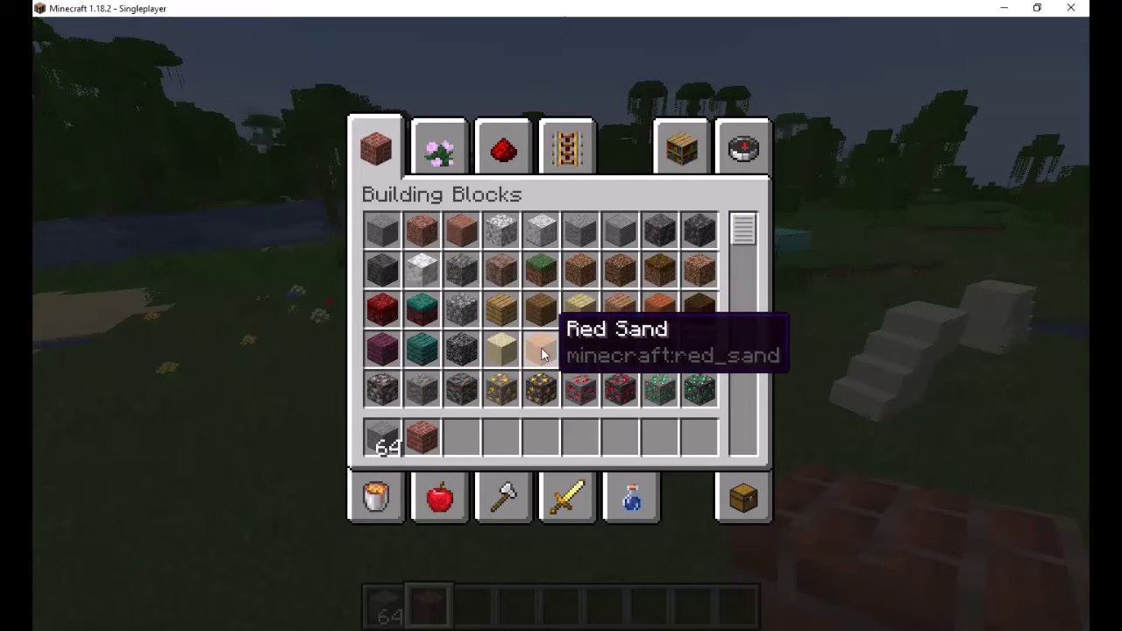
pyautogui.press('e')
pyautogui.press('e')
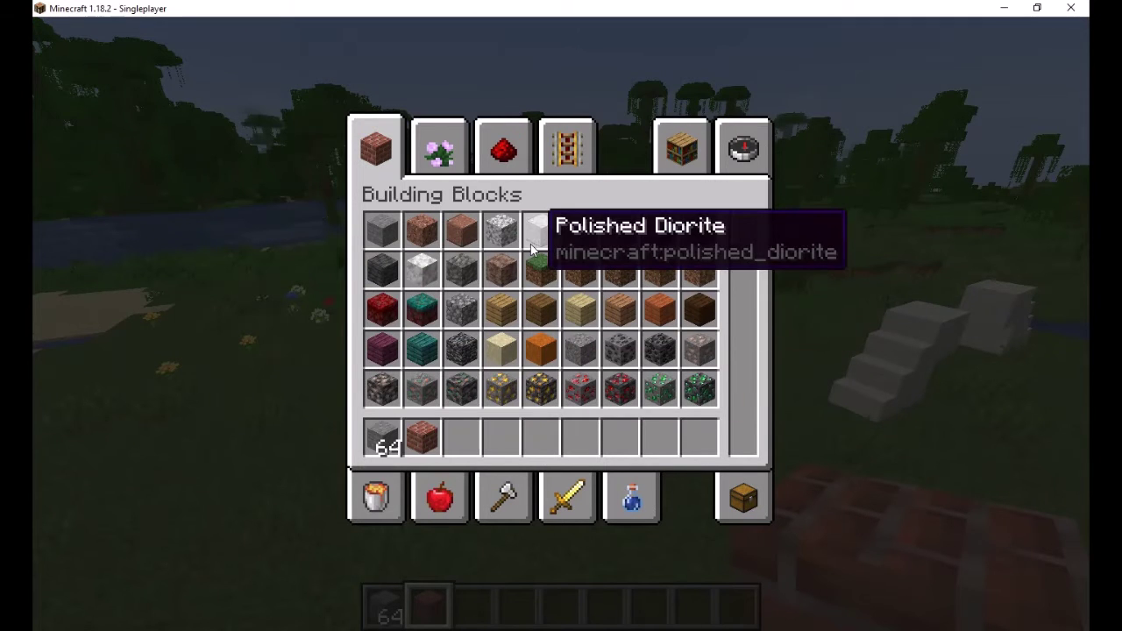
pyautogui.click(585, 314)
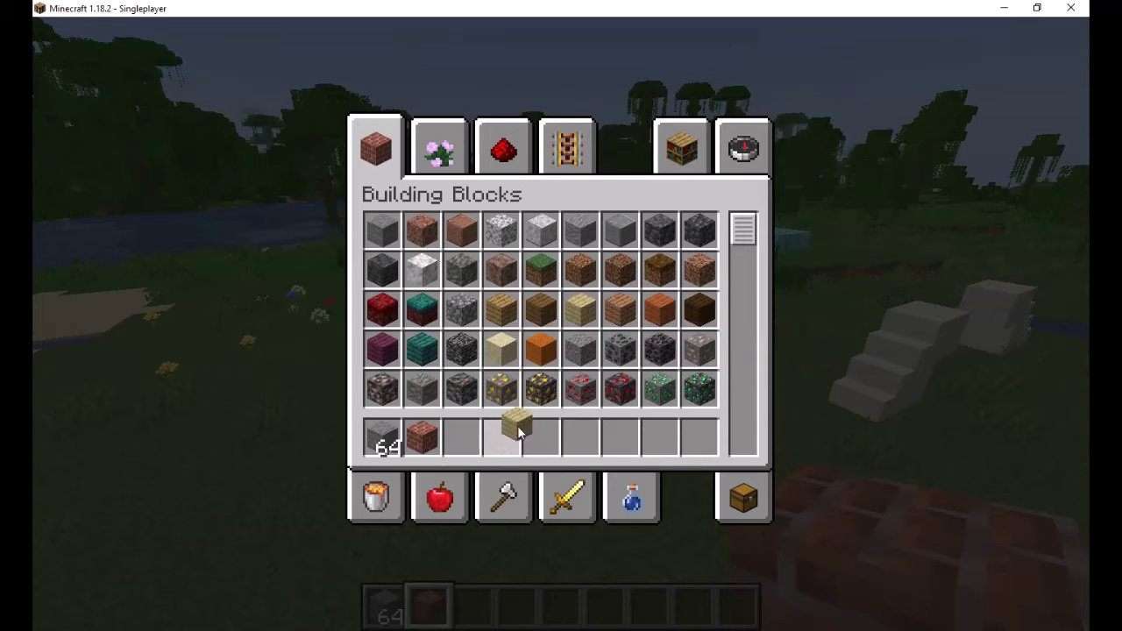
pyautogui.click(518, 427)
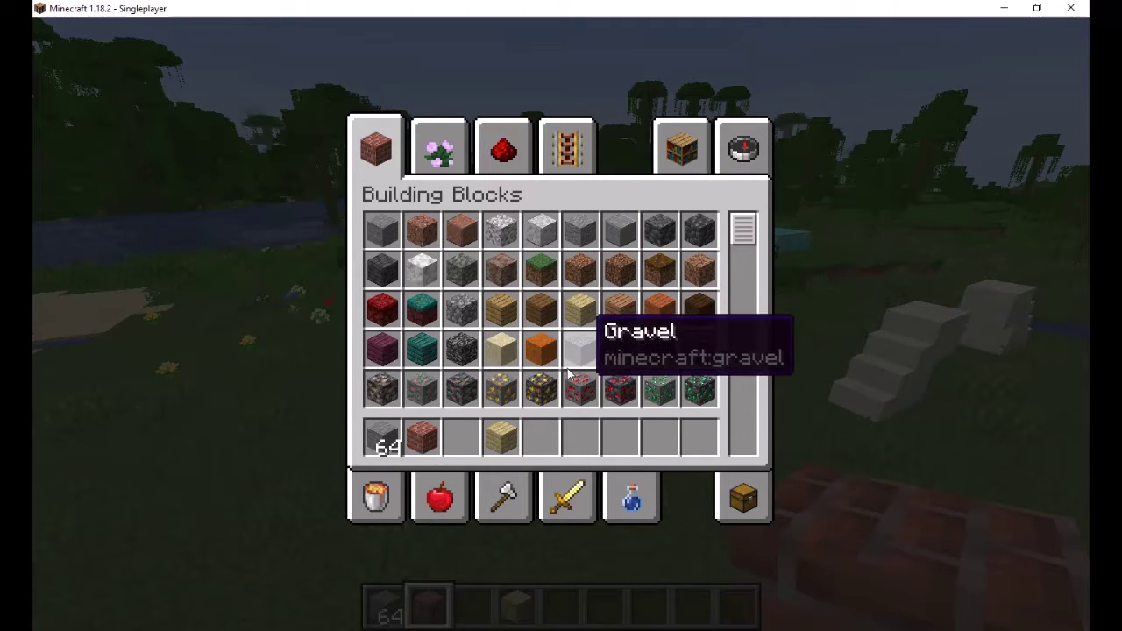
pyautogui.click(502, 424)
pyautogui.click(494, 350)
pyautogui.click(494, 351)
pyautogui.click(505, 431)
pyautogui.click(505, 430)
pyautogui.click(499, 351)
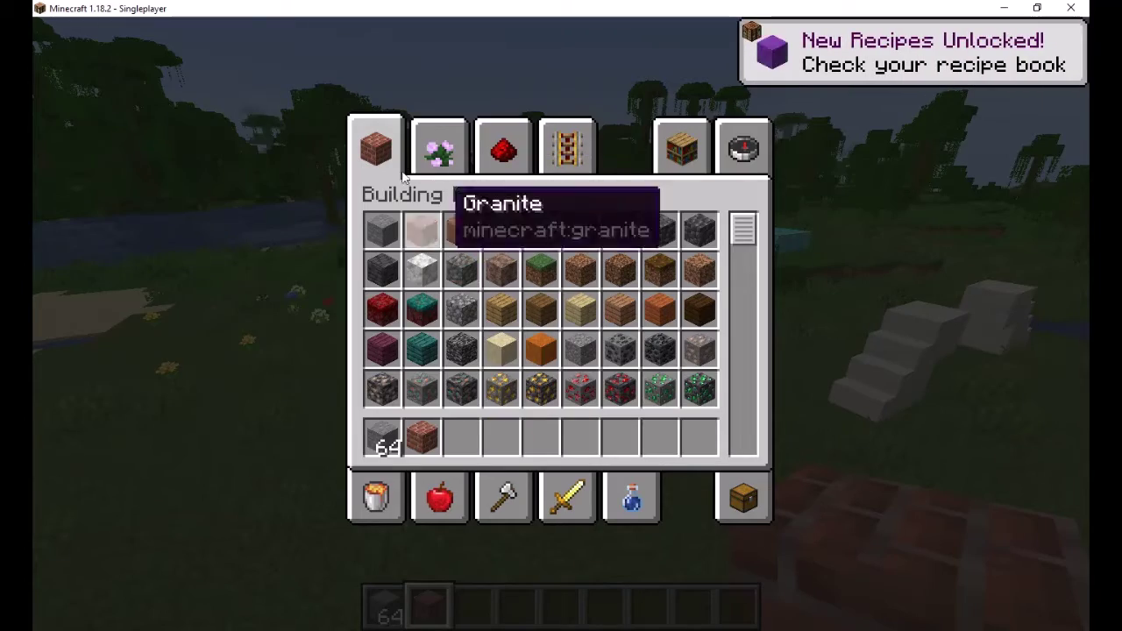
# Close the inventory, walk toward the white stairs, then back off to view the brick house.
pyautogui.press('e')
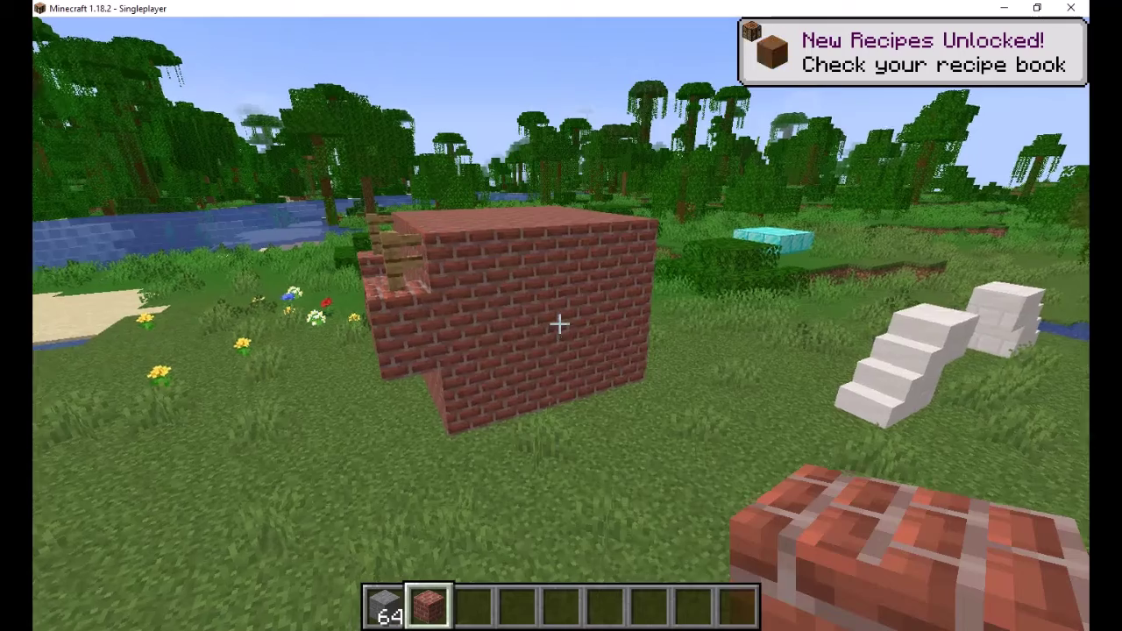
pyautogui.scroll(-1, 559, 325)
pyautogui.press('w')
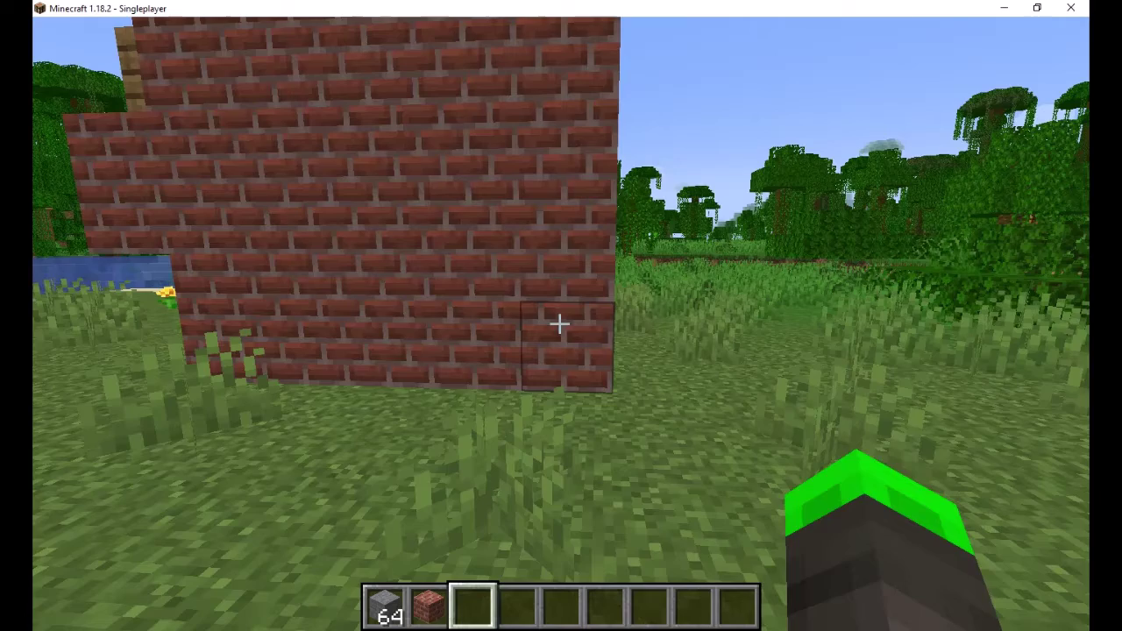
pyautogui.press('s')
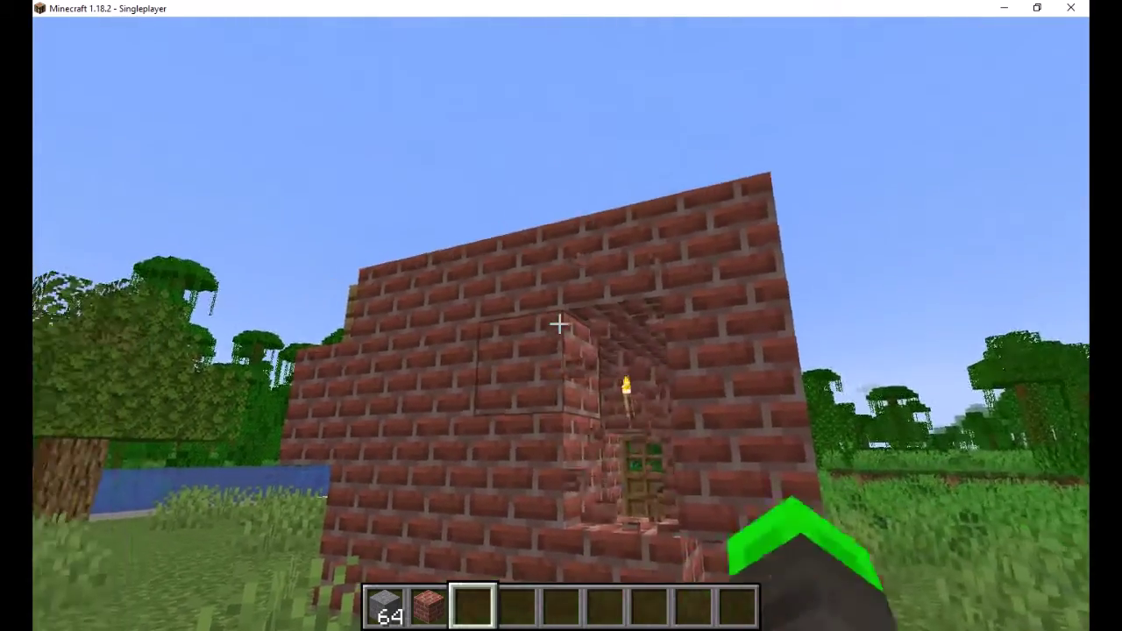
# Holding Bricks, fly up to the house and break a brick out of the wall.
pyautogui.press('2')
pyautogui.press('w')
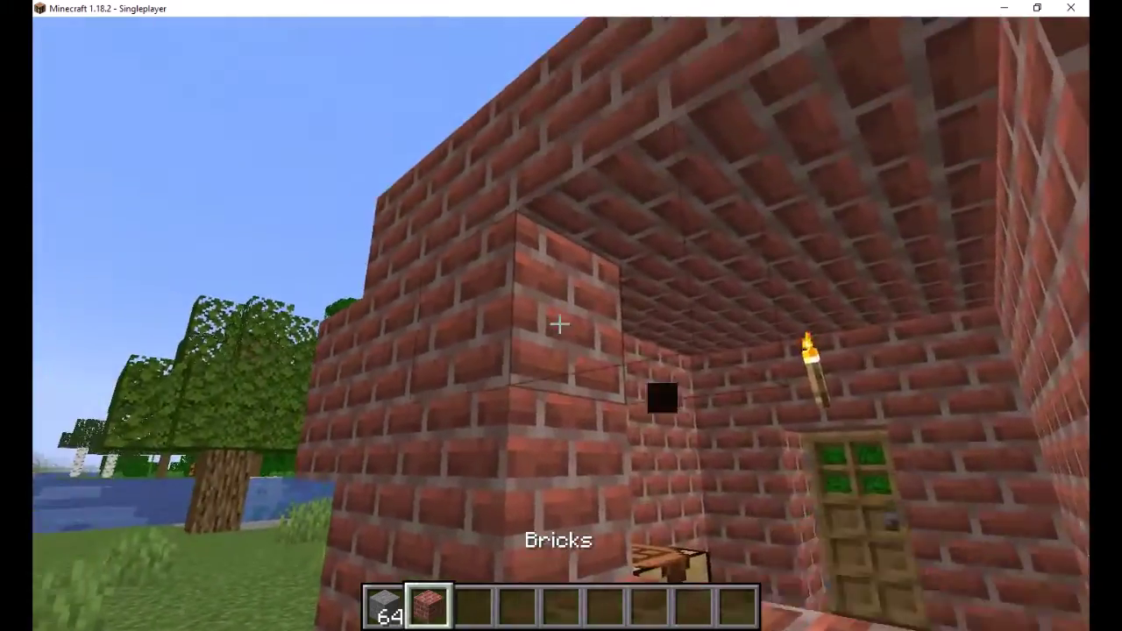
pyautogui.press('space')
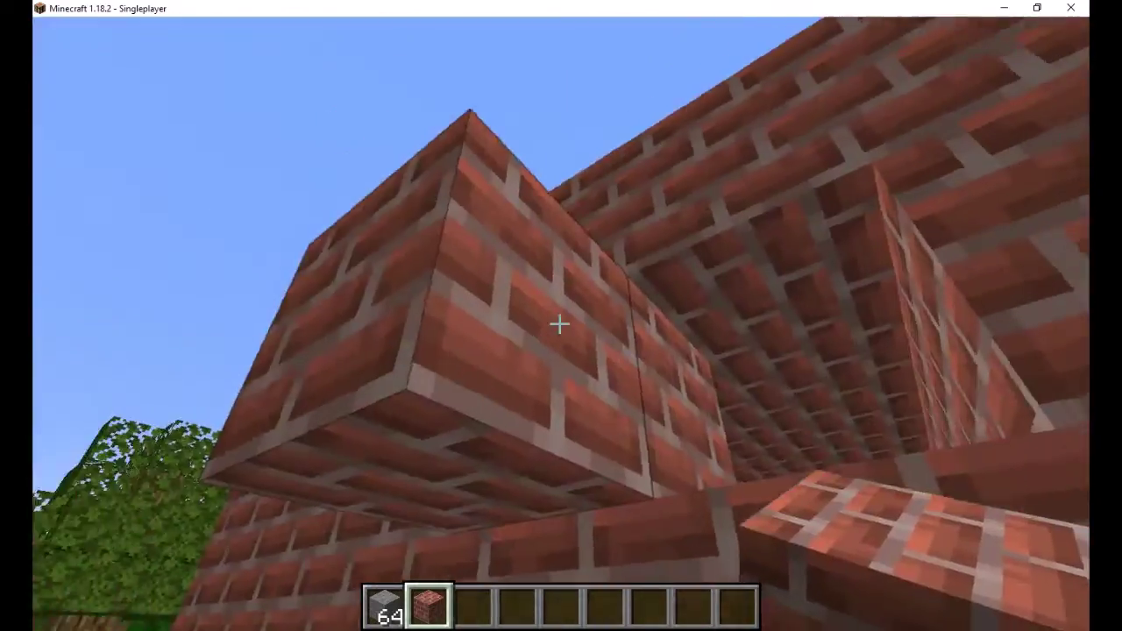
pyautogui.click(559, 324)
# Select the empty hotbar slot 3 and walk backward away from the brick wall.
pyautogui.press('3')
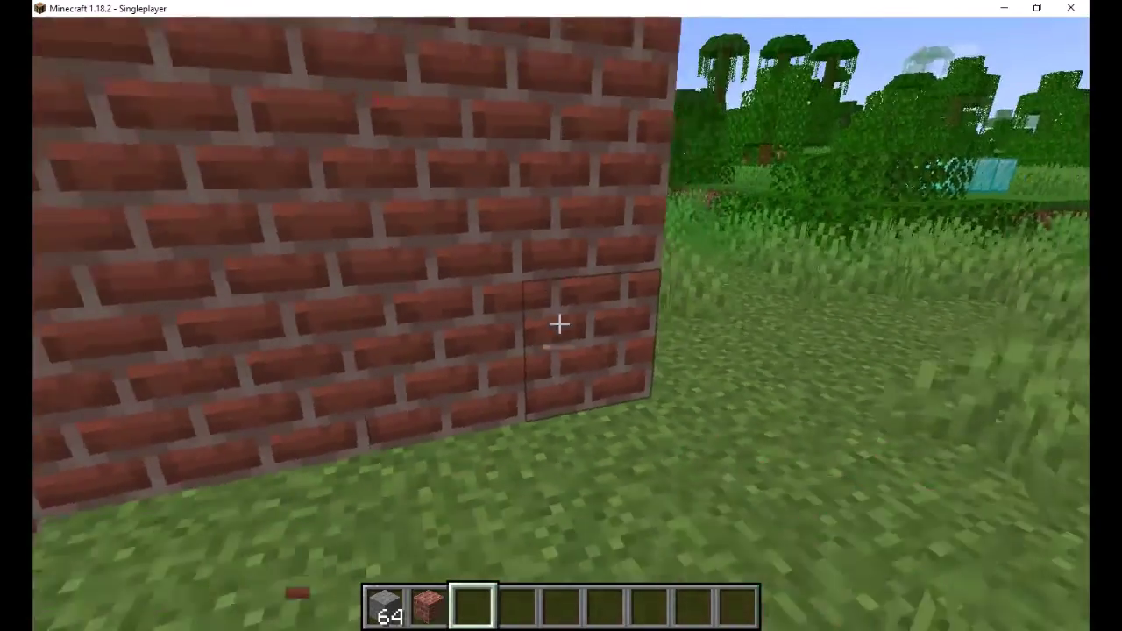
pyautogui.press('s')
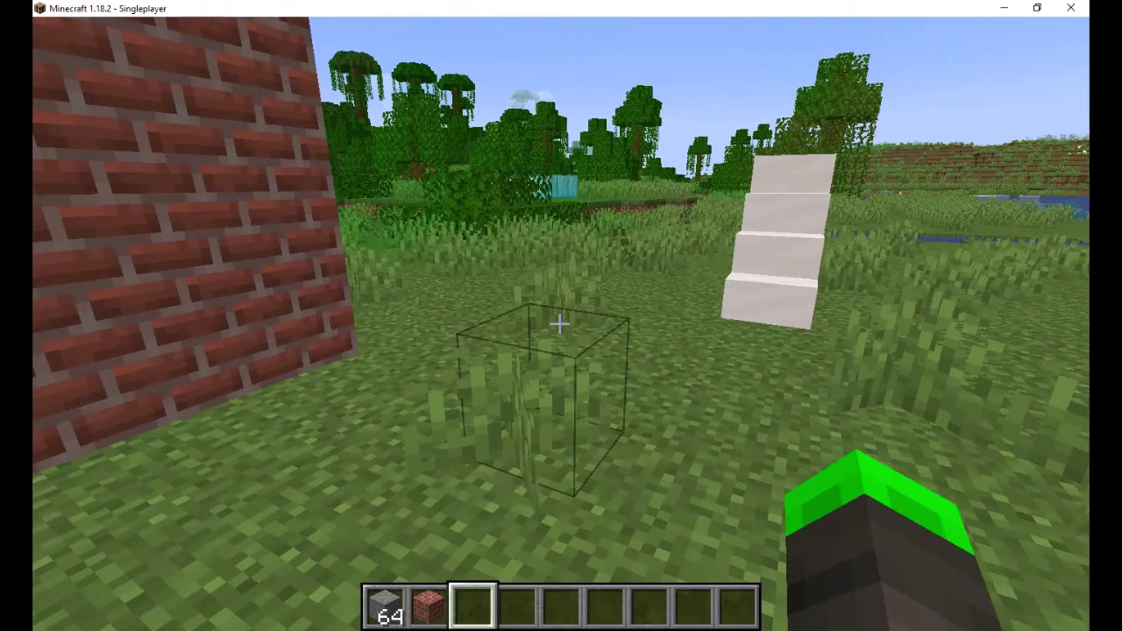
pyautogui.press('s')
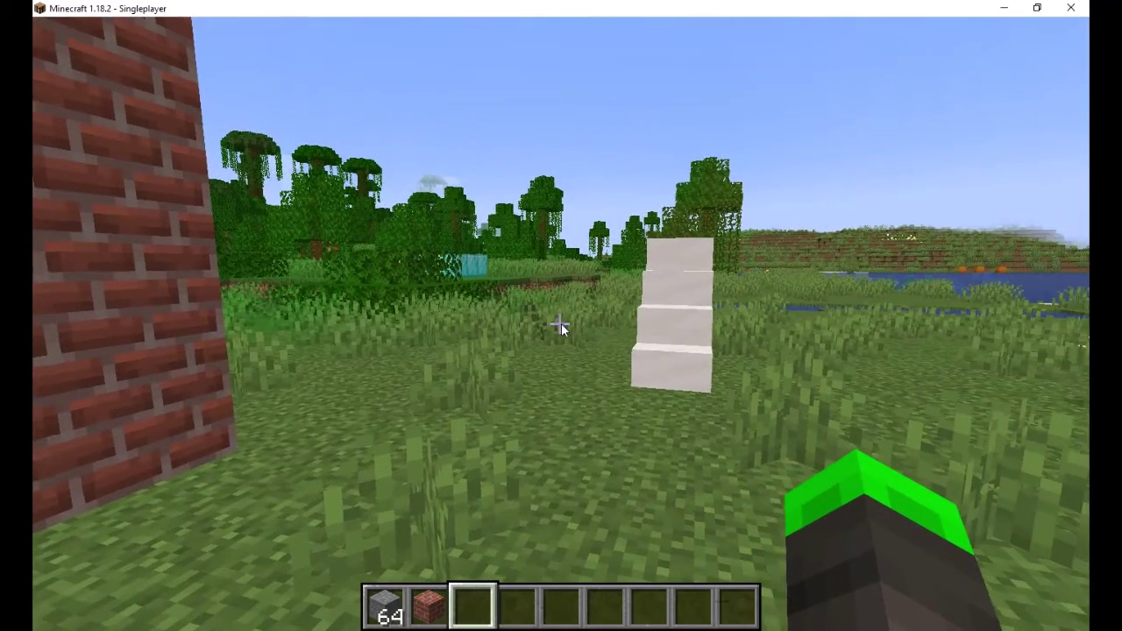
# Open the chat twice to read the saved screenshot messages, closing it each time.
pyautogui.press('t')
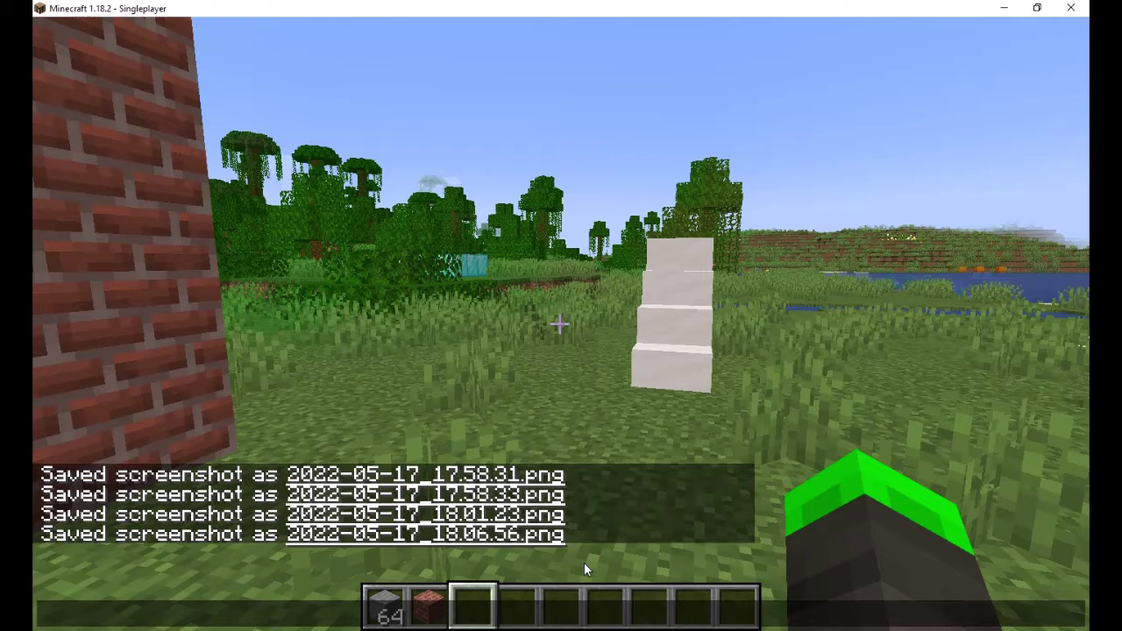
pyautogui.press('Escape')
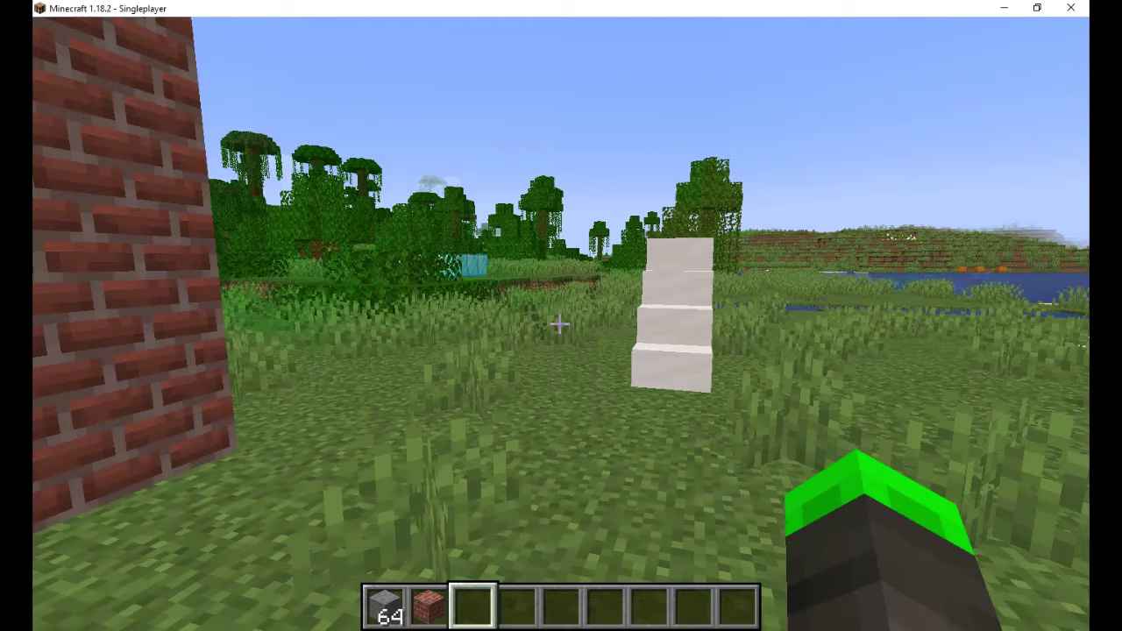
pyautogui.press('t')
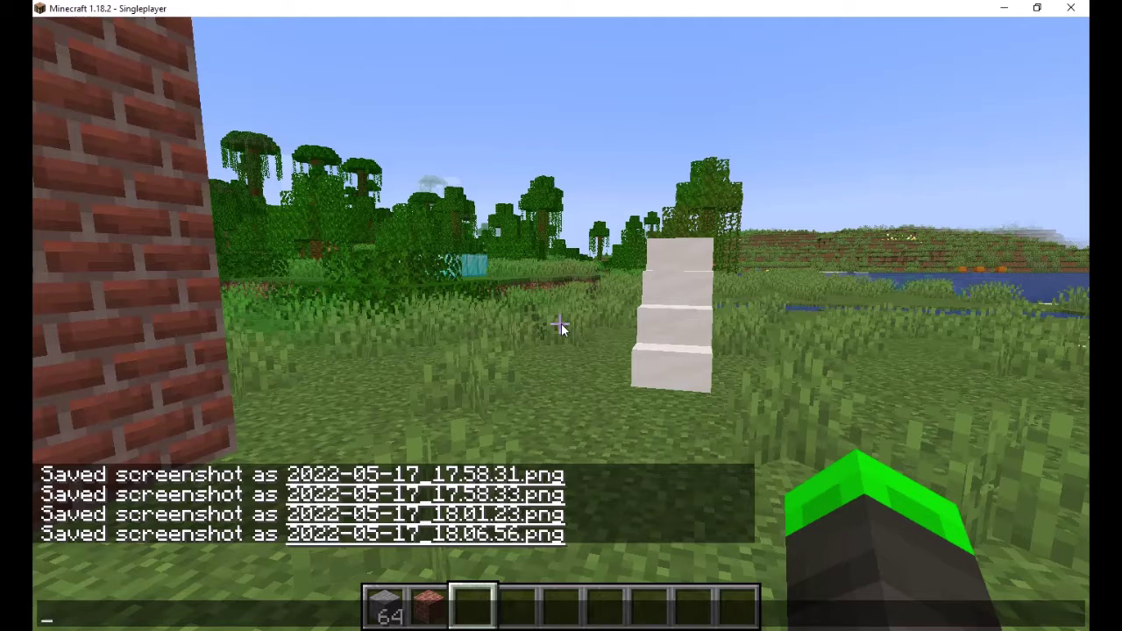
pyautogui.press('Escape')
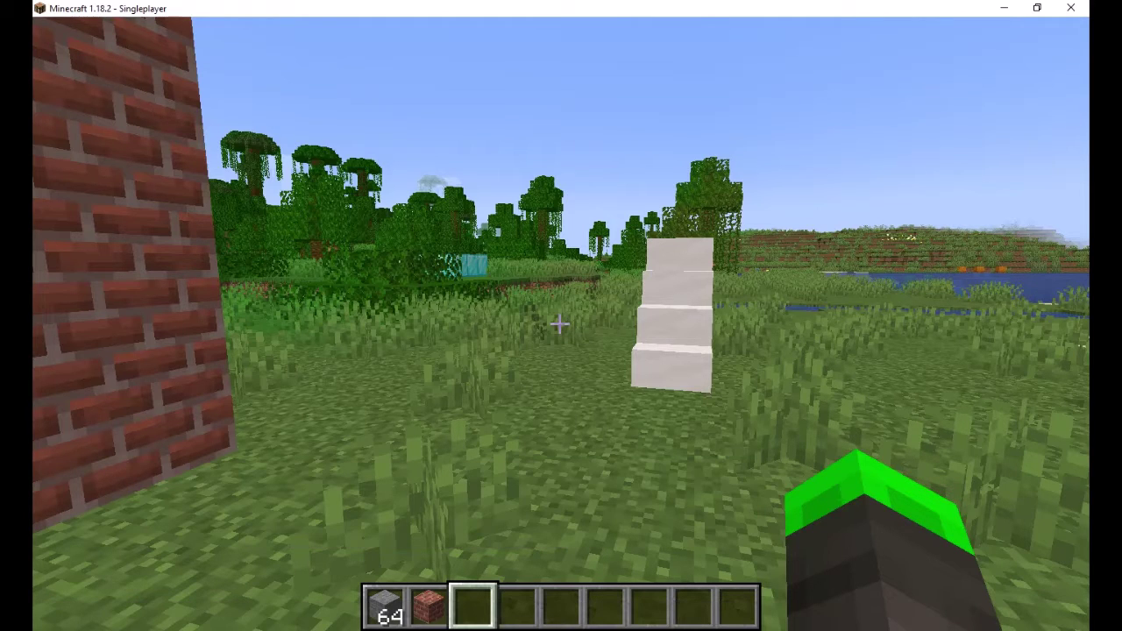
# Strafe across the meadow, back out from under the brick overhang and head for the diamond blocks.
pyautogui.press('d')
pyautogui.moveTo(559, 324)
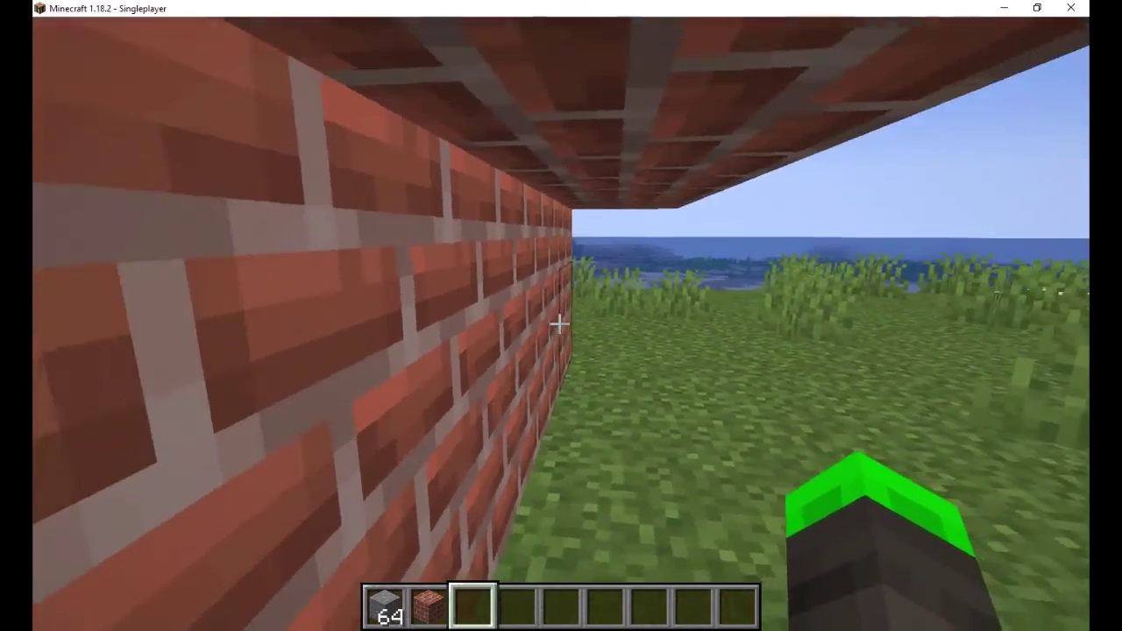
pyautogui.press('s')
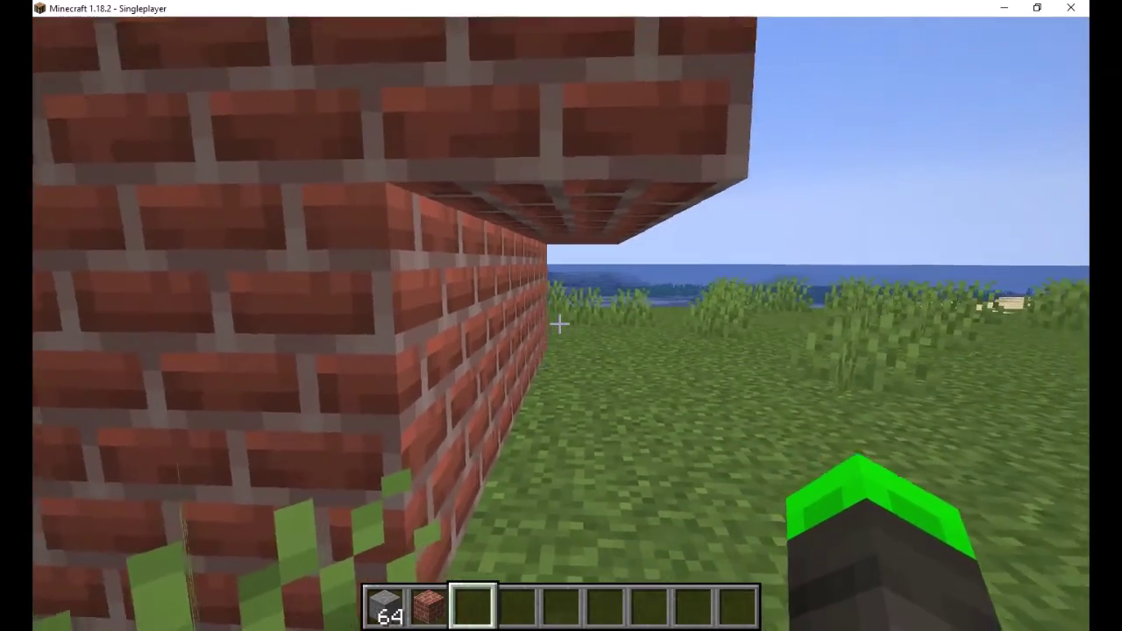
pyautogui.press('d')
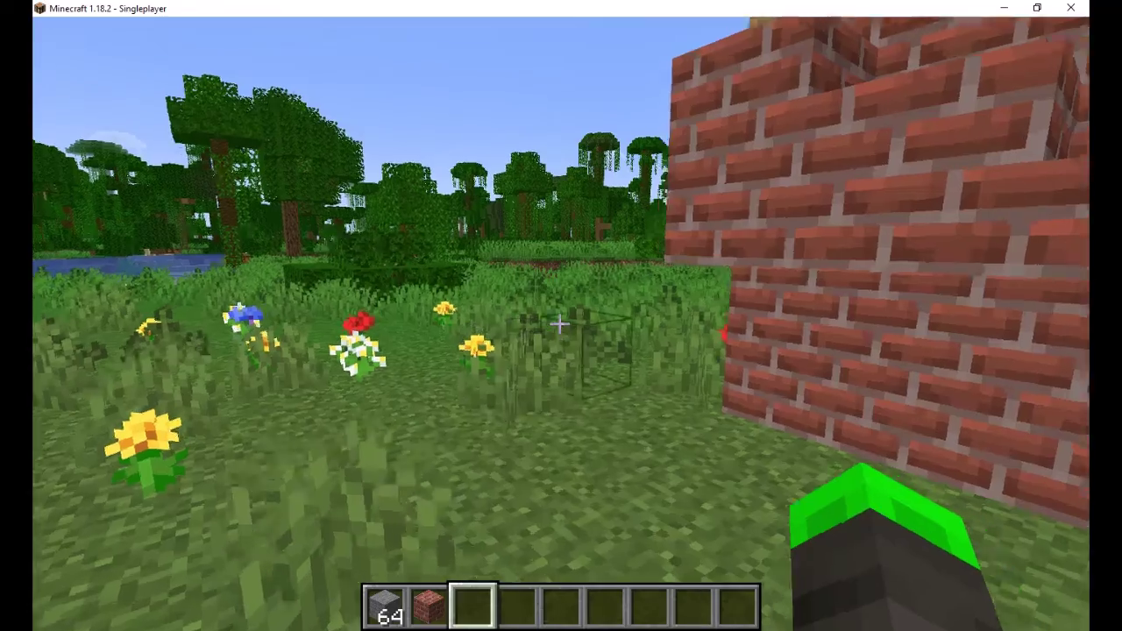
pyautogui.press('w')
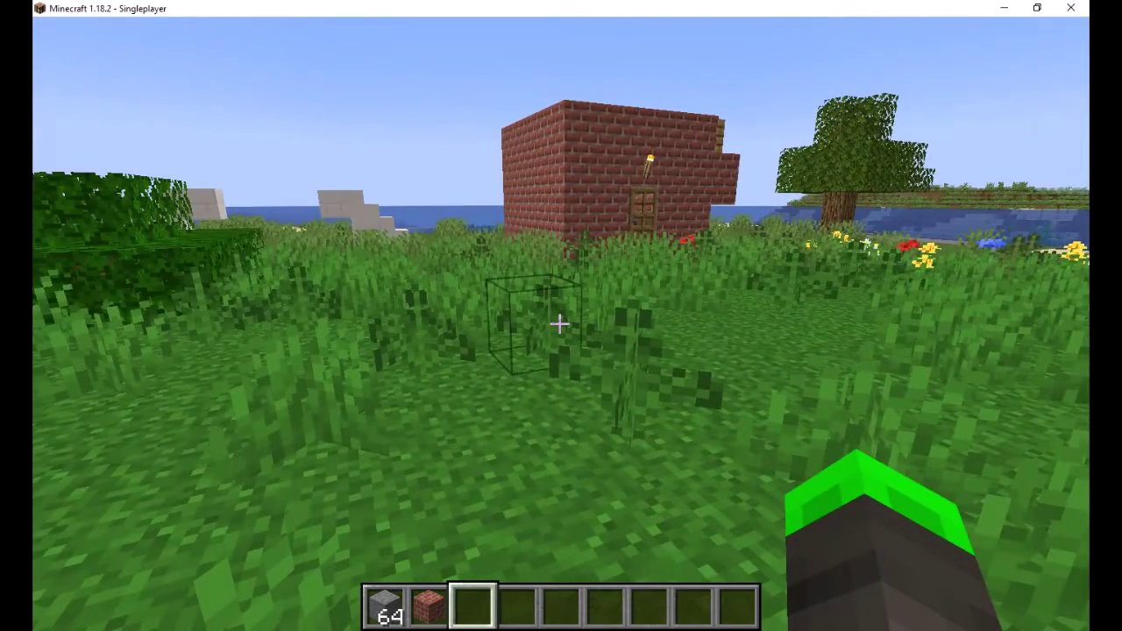
# Walk toward the brick house and toggle the HUD off and on twice with F1.
pyautogui.press('w')
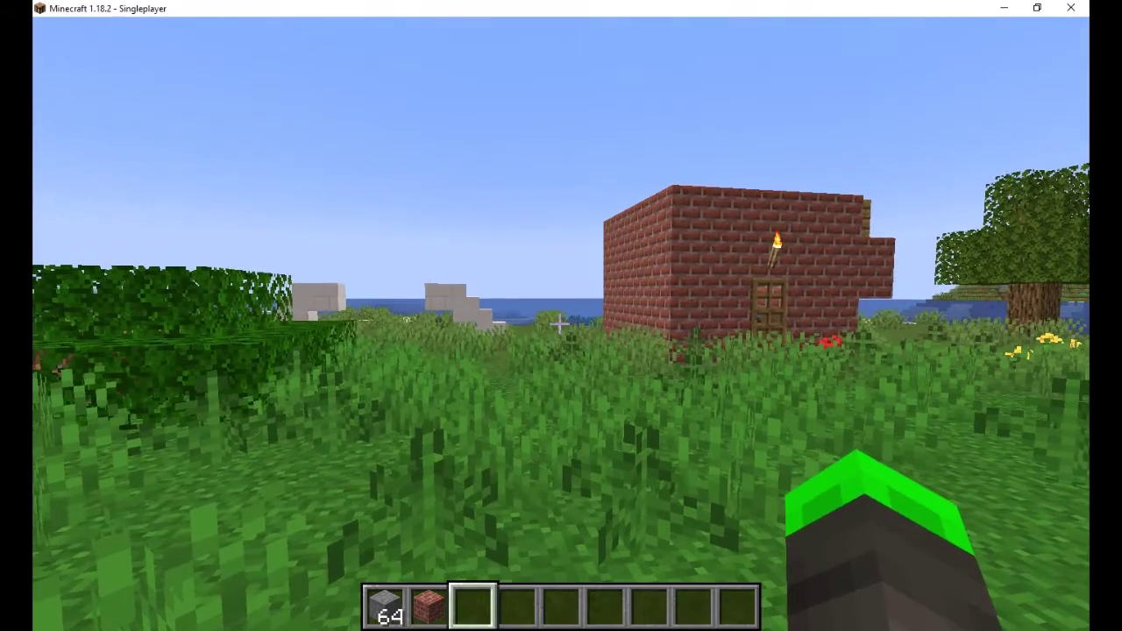
pyautogui.press('F1')
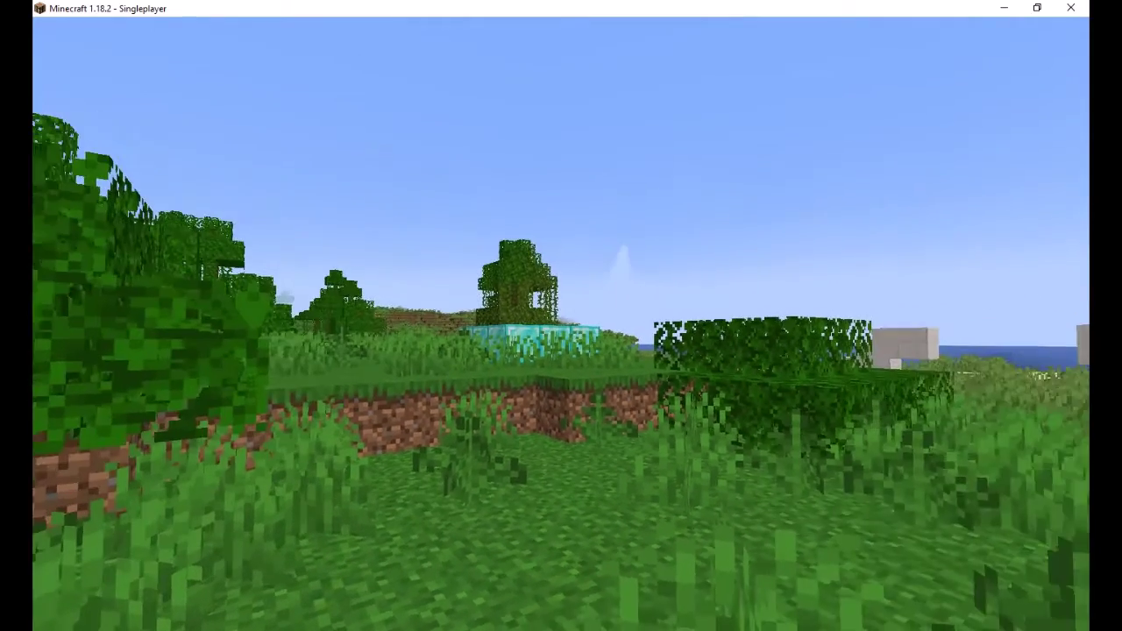
pyautogui.press('F1')
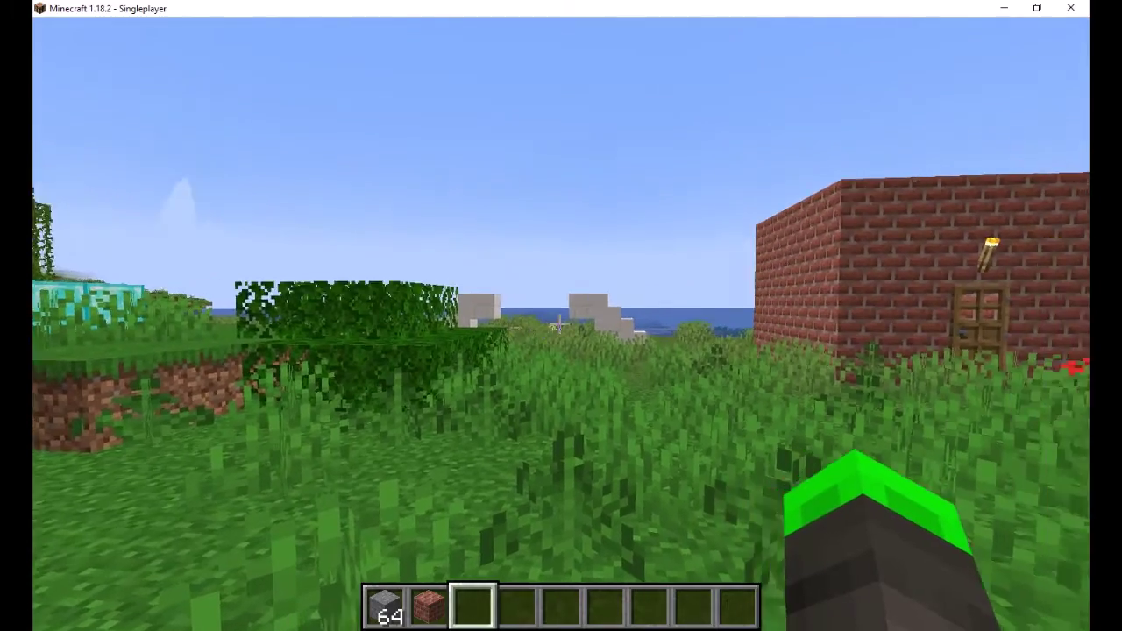
pyautogui.press('F1')
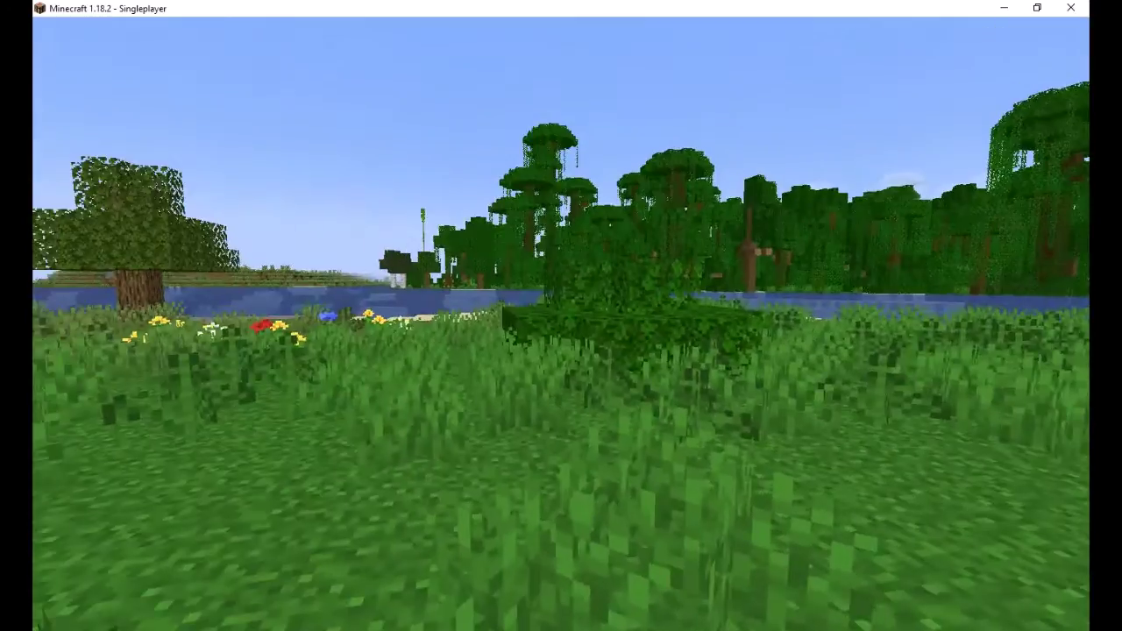
pyautogui.press('F1')
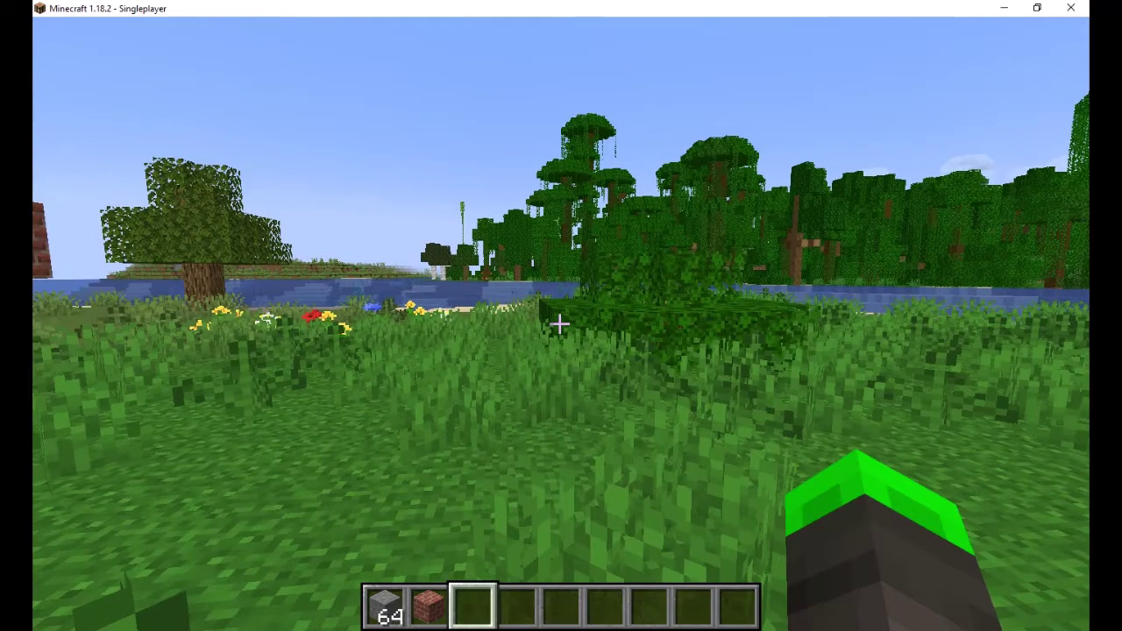
# Take an F2 screenshot and confirm 2022-05-17_18.20.25.png in the chat log.
pyautogui.press('F2')
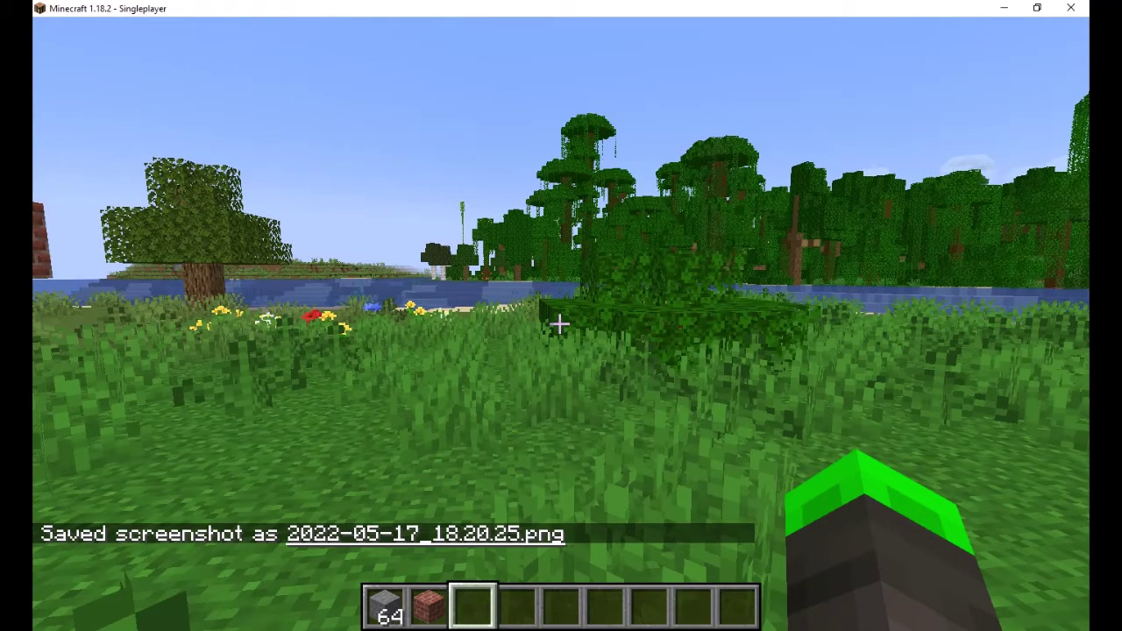
pyautogui.press('t')
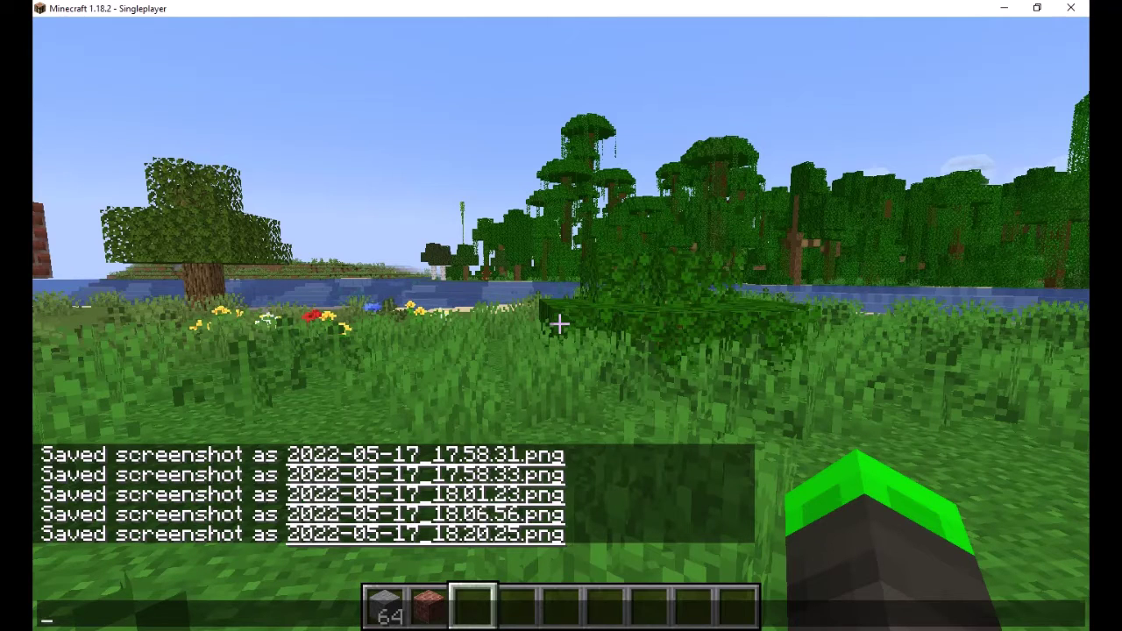
pyautogui.press('Escape')
# Show the F3 debug overlay, briefly check the creative inventory, then hide the overlay.
pyautogui.press('F3')
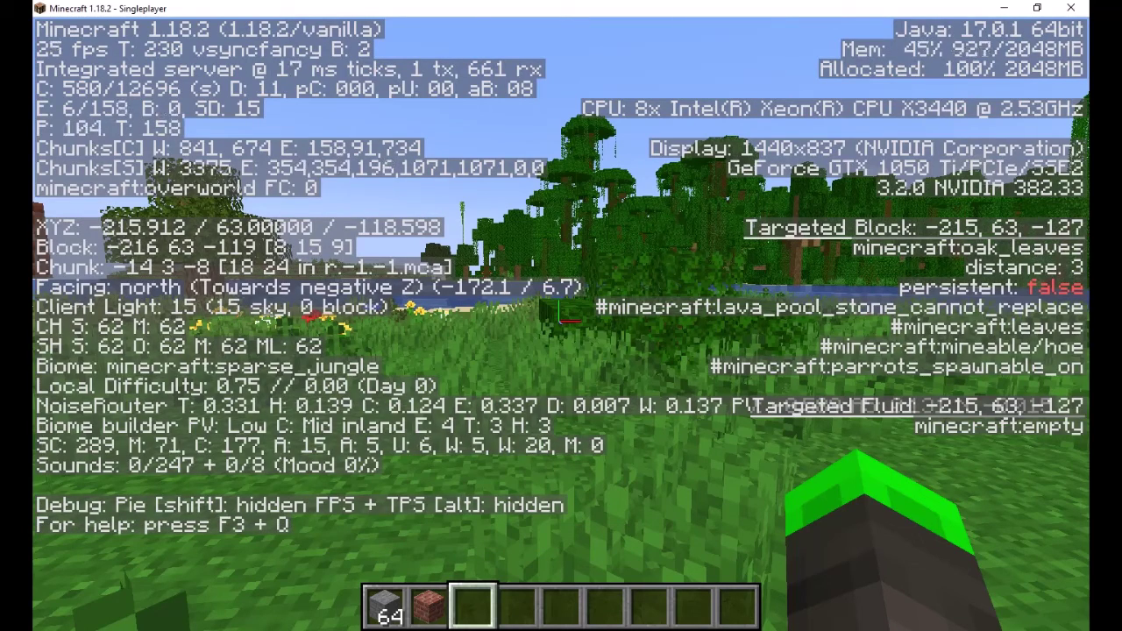
pyautogui.press('e')
pyautogui.press('e')
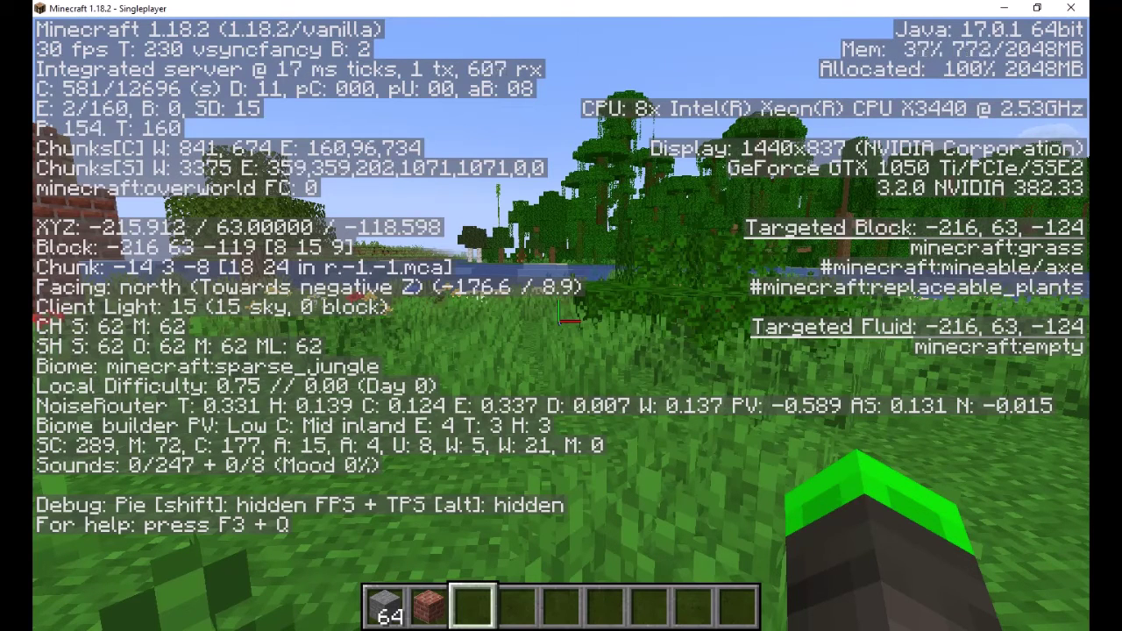
pyautogui.press('F3')
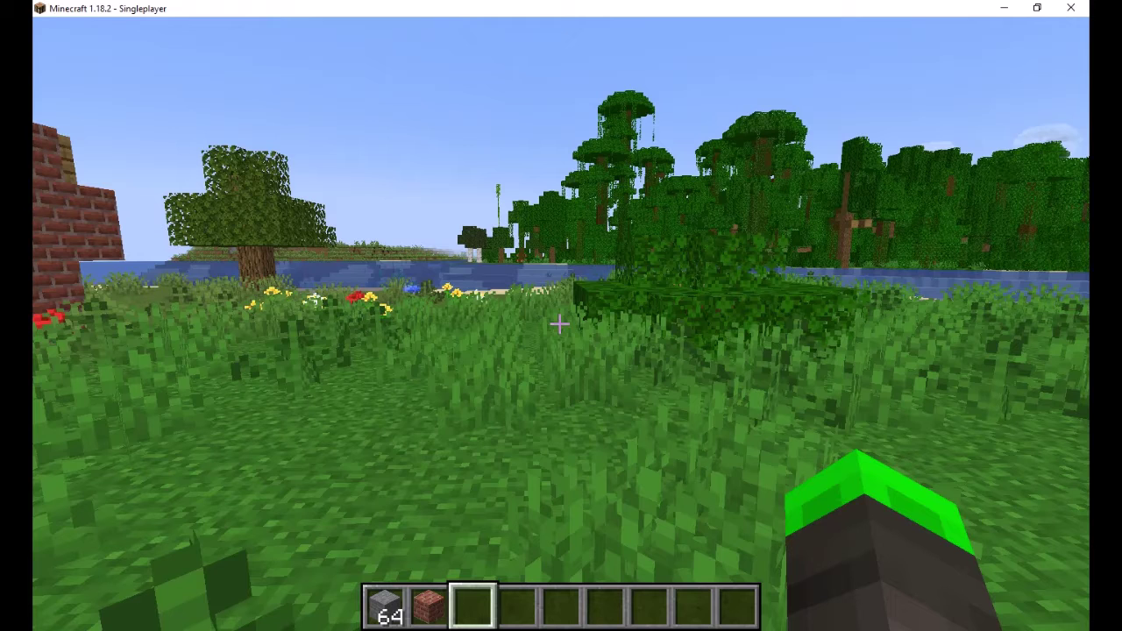
pyautogui.press('F5')
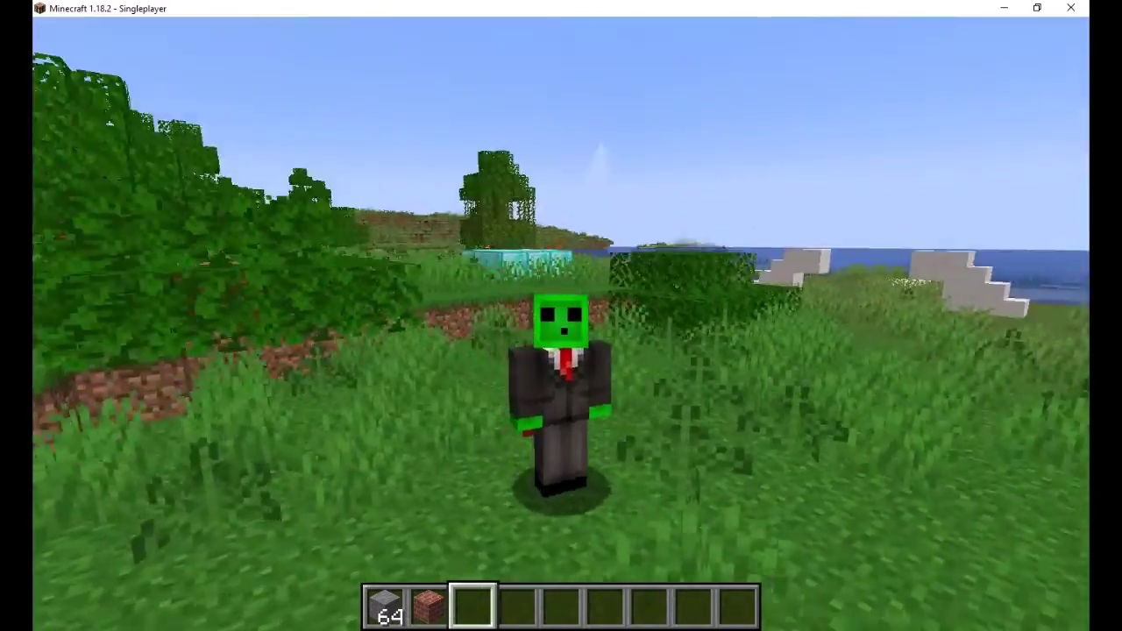
pyautogui.press('F5')
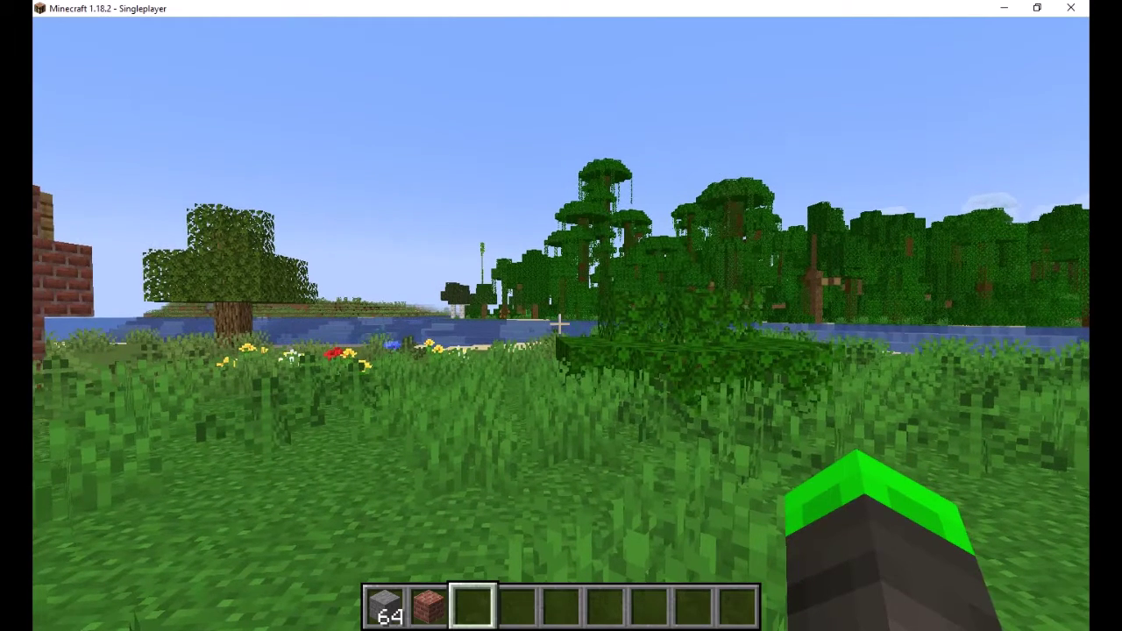
# Pause the game, look at Advancements, then open and cancel the Give Feedback link prompt.
pyautogui.press('Escape')
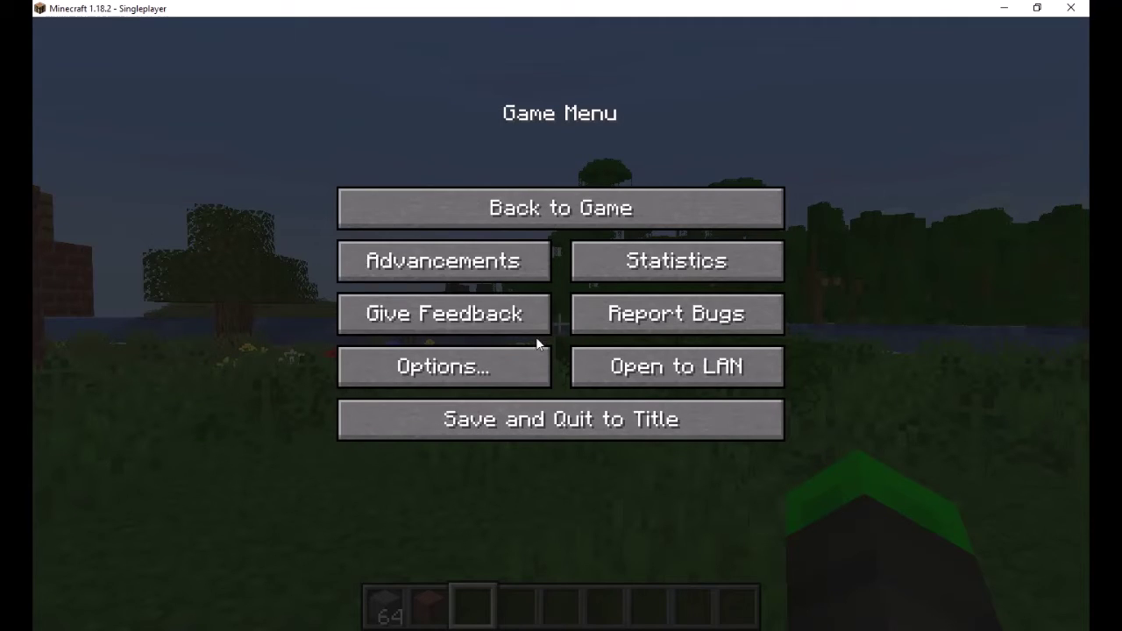
pyautogui.click(532, 273)
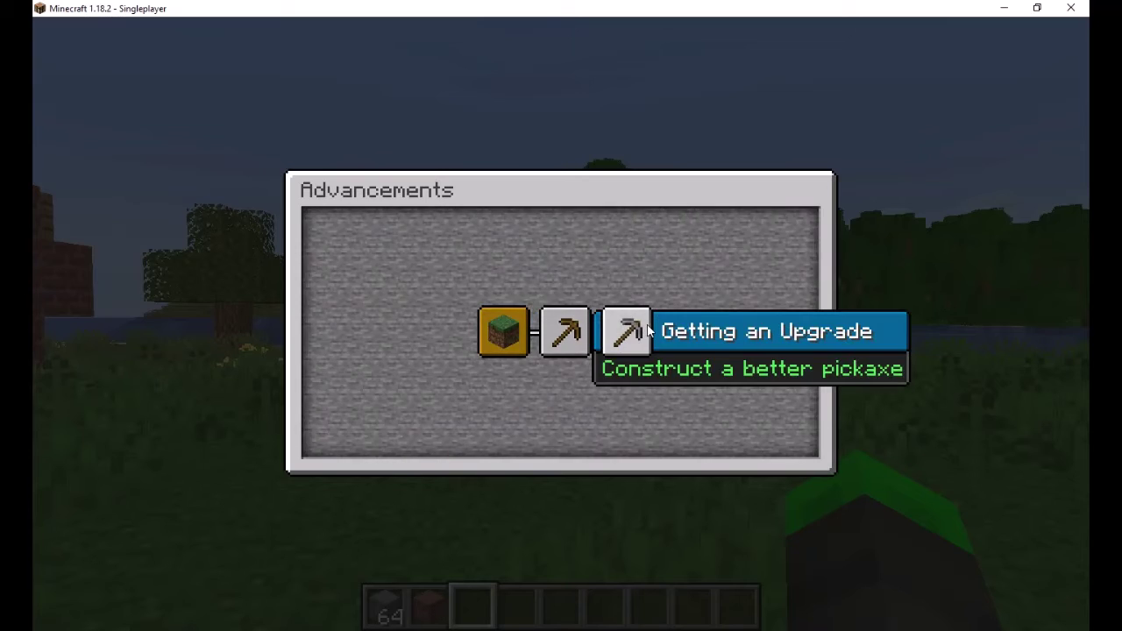
pyautogui.press('Escape')
pyautogui.press('Escape')
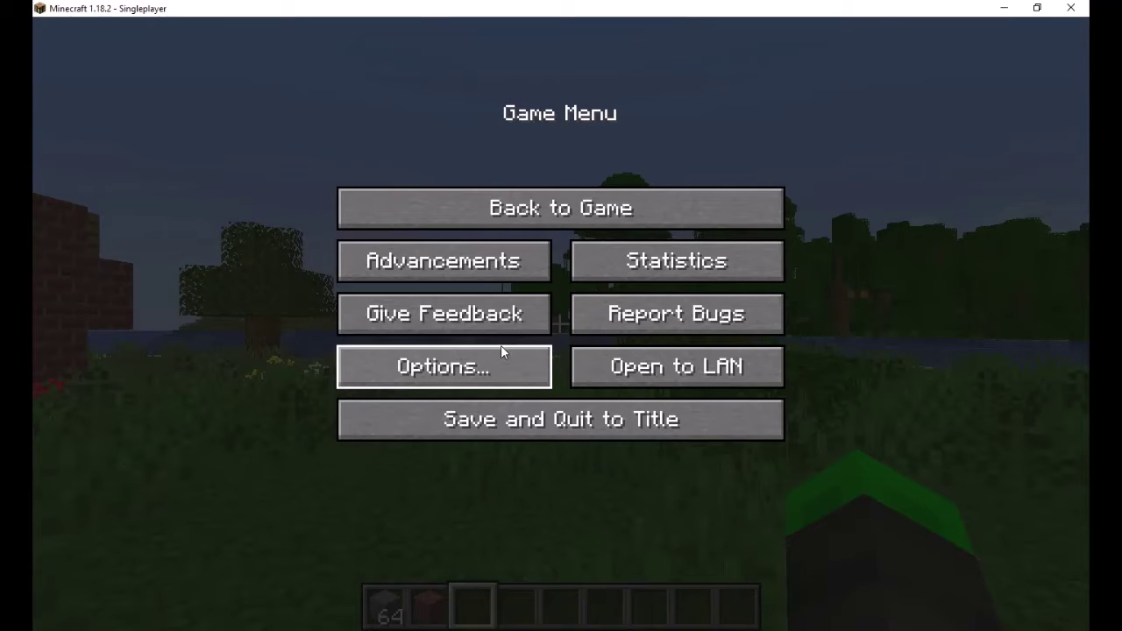
pyautogui.click(482, 324)
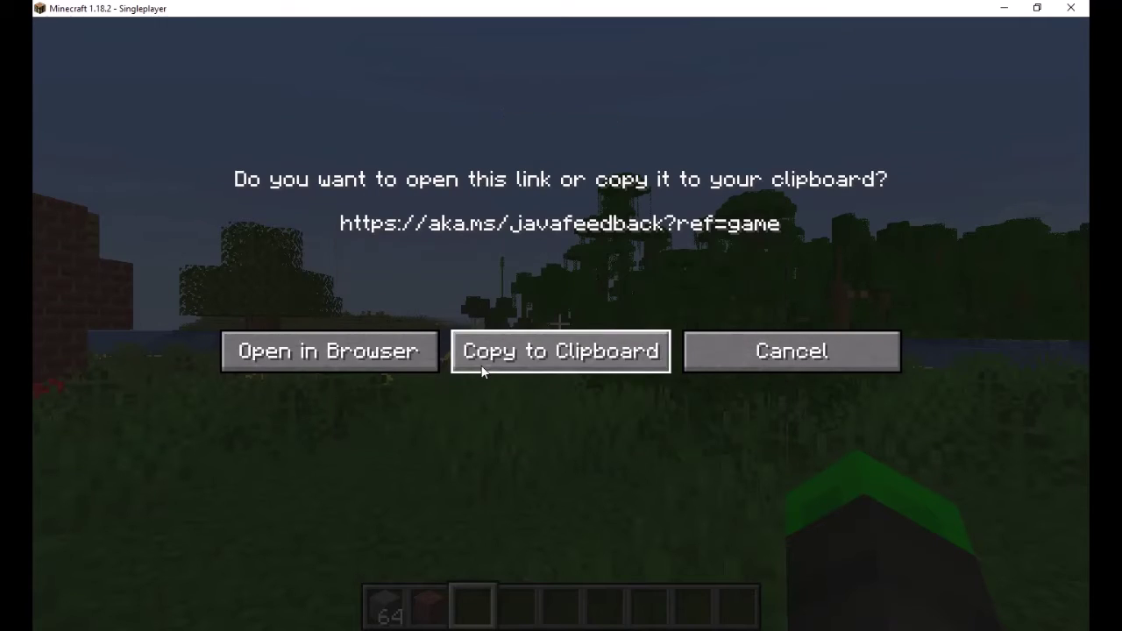
pyautogui.click(792, 351)
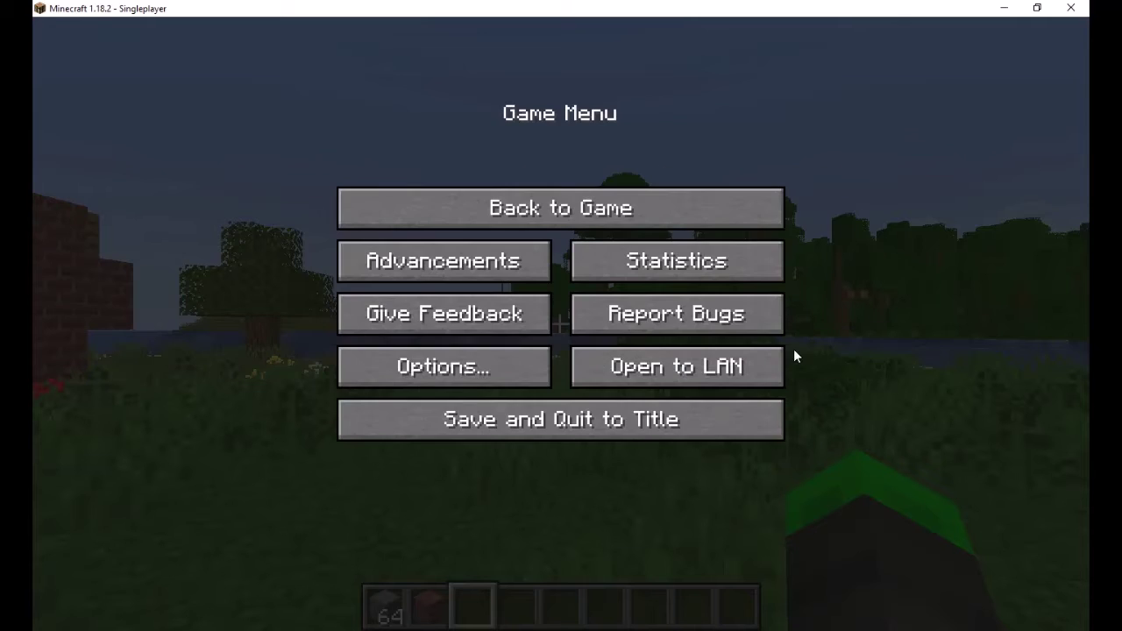
# View the Statistics screen, then return to the Game Menu.
pyautogui.click(611, 280)
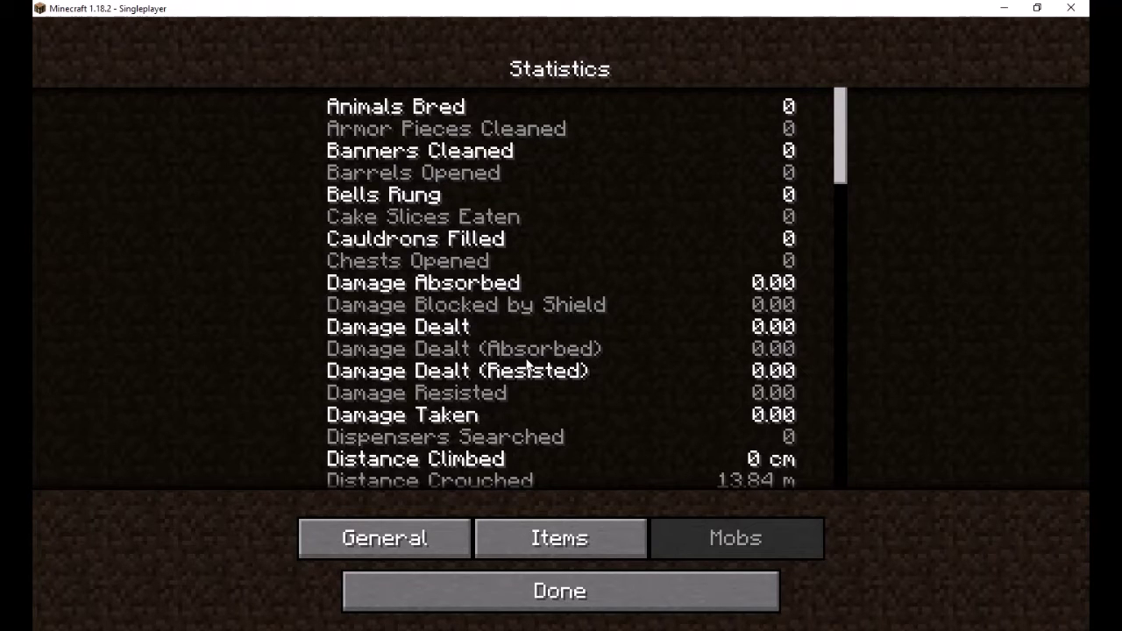
pyautogui.click(657, 591)
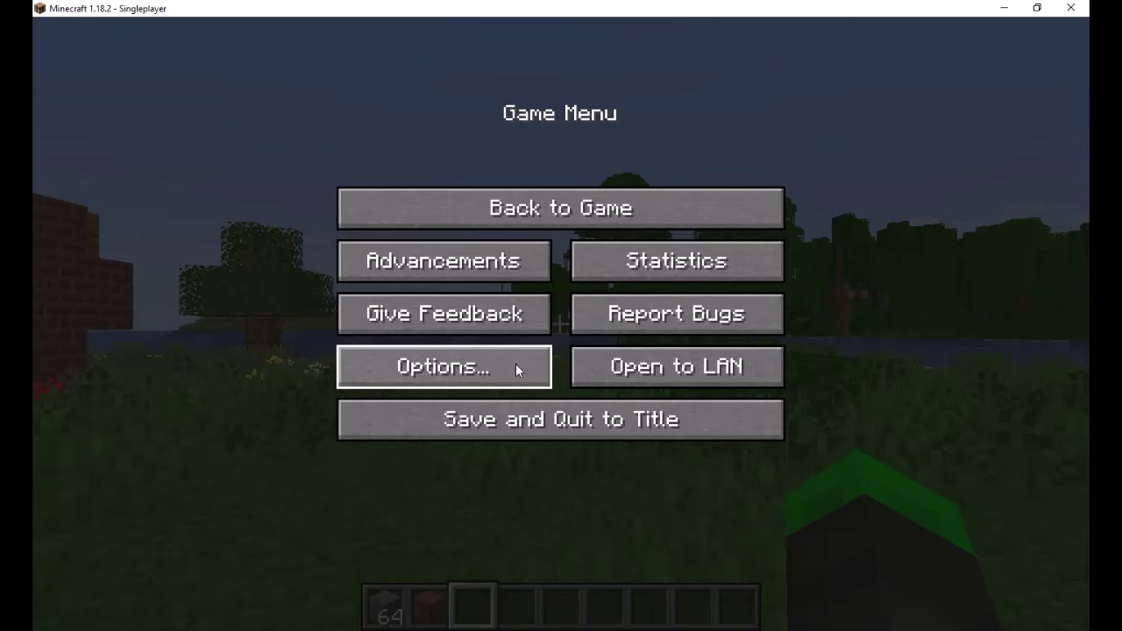
# Open the LAN World settings (Survival, cheats off) and cancel without starting a LAN world.
pyautogui.click(595, 367)
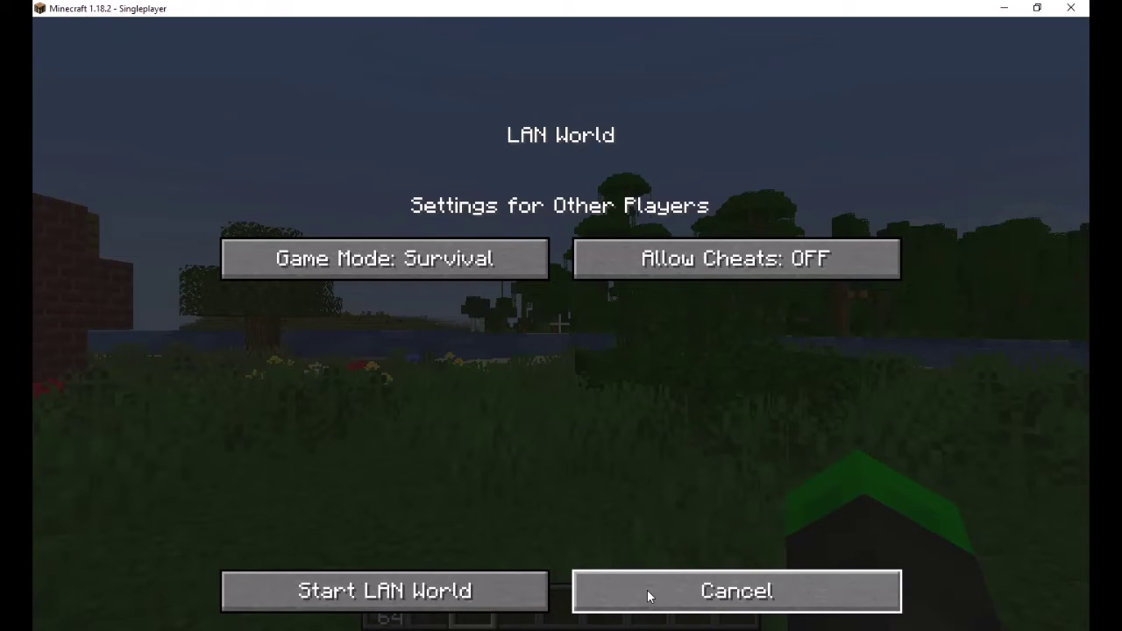
pyautogui.click(647, 596)
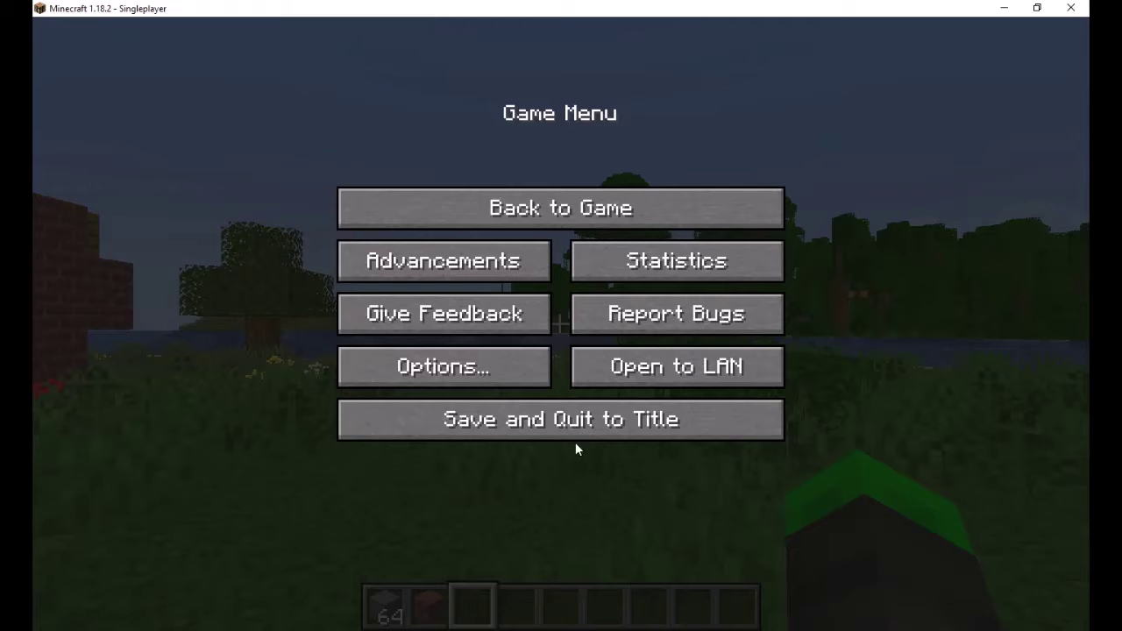
# Open Options, try other FOV values ending at Normal, and glance at Skin Customization.
pyautogui.click(469, 373)
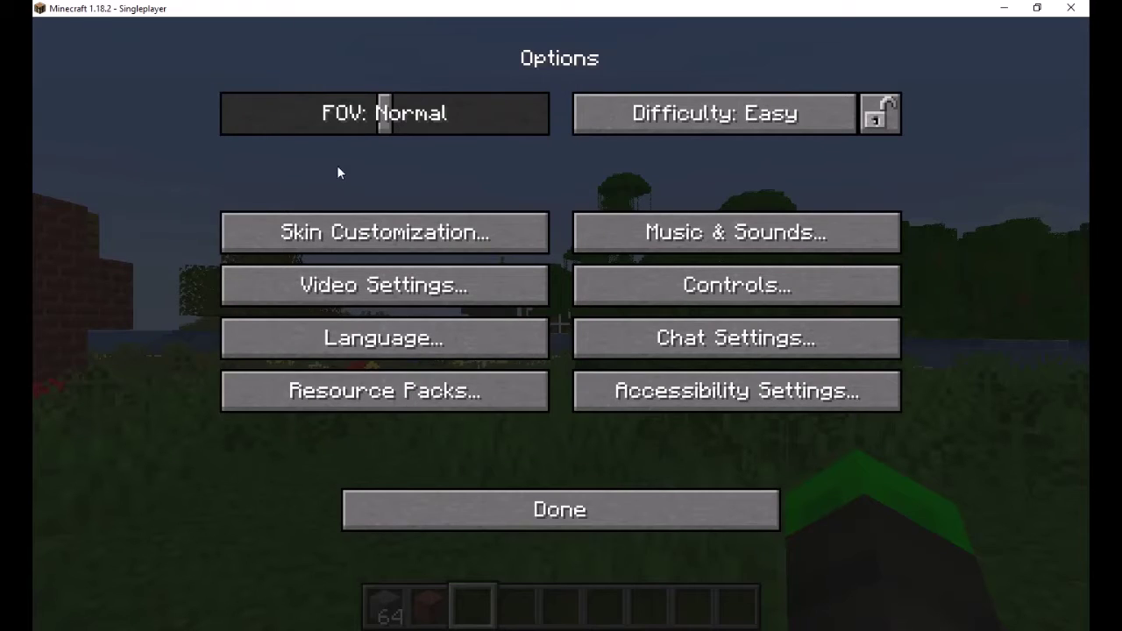
pyautogui.moveTo(381, 126)
pyautogui.mouseDown()
pyautogui.moveTo(329, 102)
pyautogui.moveTo(253, 112)
pyautogui.moveTo(425, 114)
pyautogui.moveTo(507, 132)
pyautogui.moveTo(385, 95)
pyautogui.moveTo(415, 107)
pyautogui.mouseUp()
pyautogui.moveTo(502, 112); pyautogui.dragTo(383, 112)
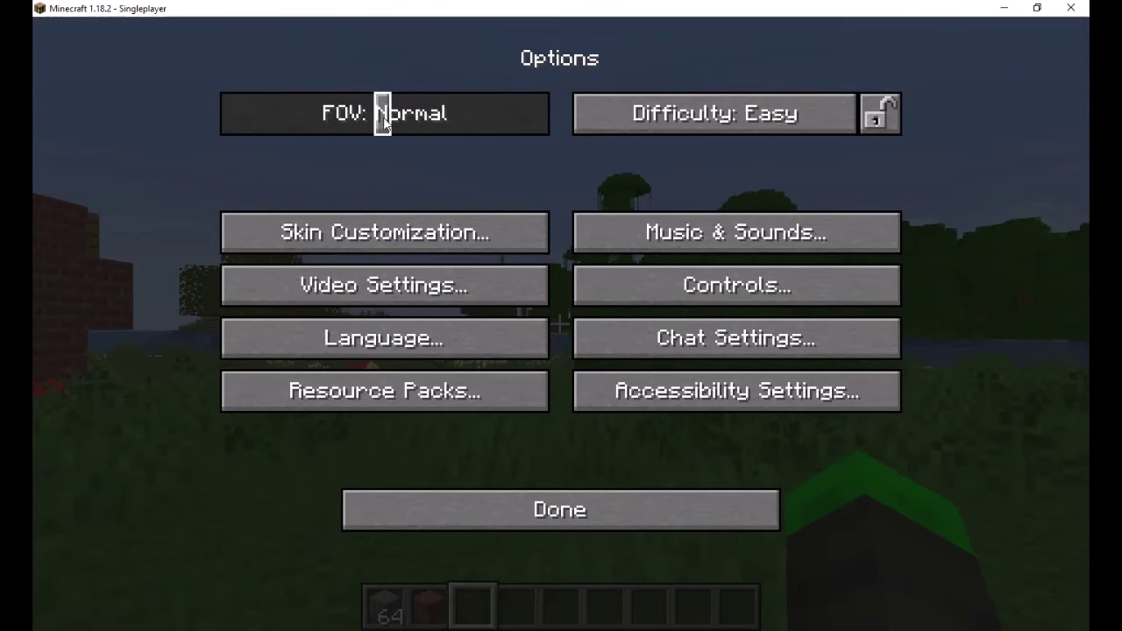
pyautogui.click(395, 217)
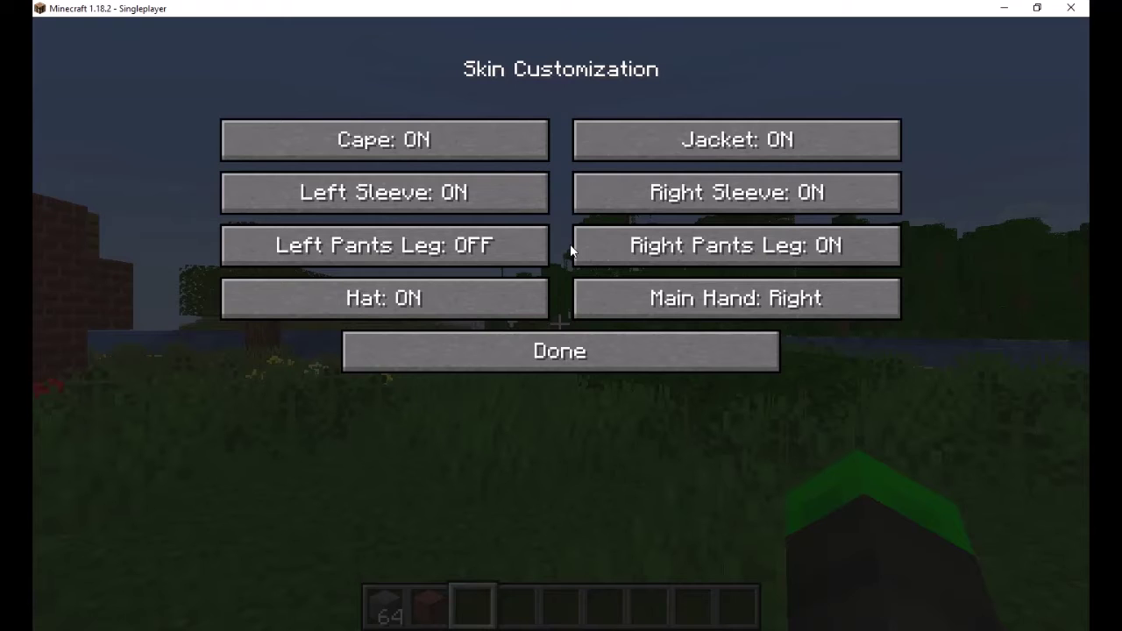
pyautogui.click(594, 350)
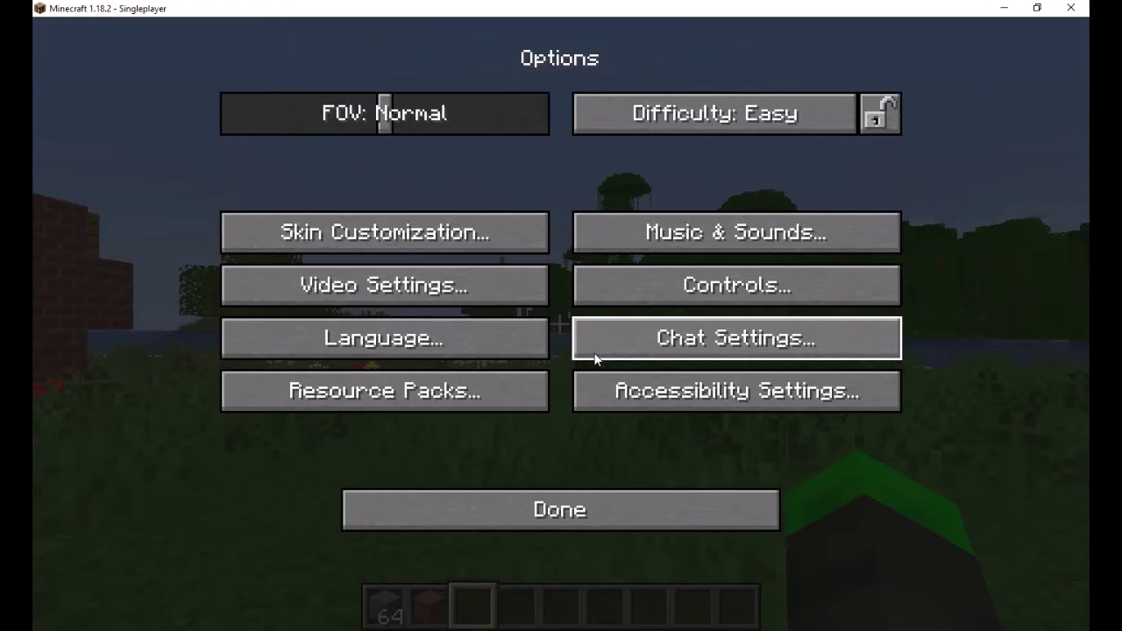
# Cycle Difficulty through the other levels and back to Easy.
pyautogui.click(636, 118)
pyautogui.click(636, 119)
pyautogui.click(637, 118)
pyautogui.click(636, 118)
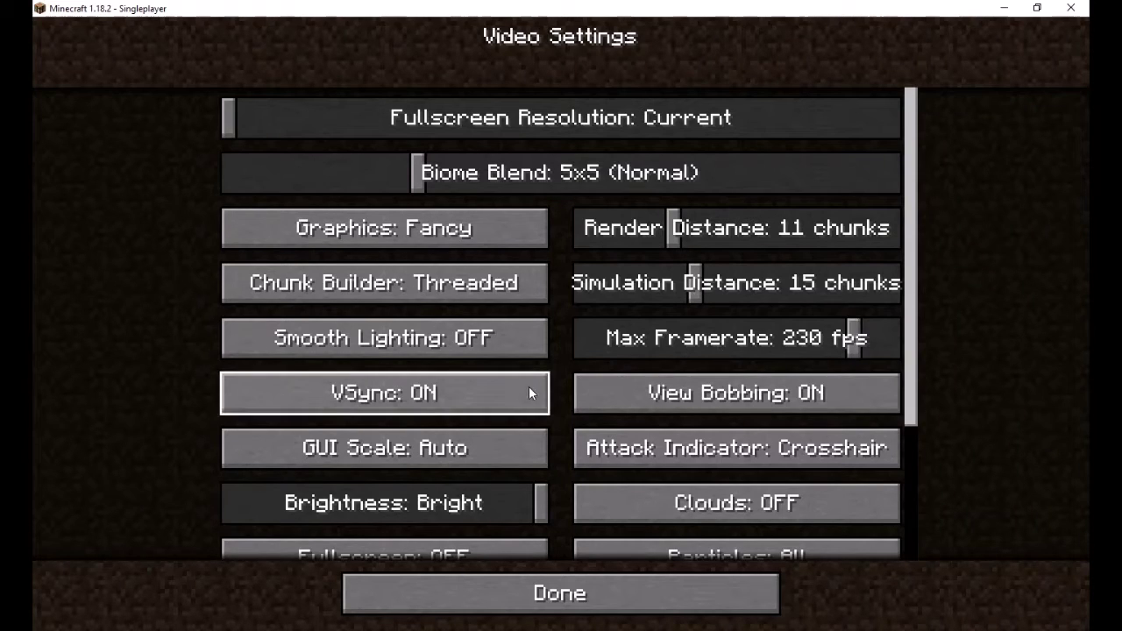
pyautogui.scroll(-1, 517, 401)
pyautogui.scroll(-2, 487, 446)
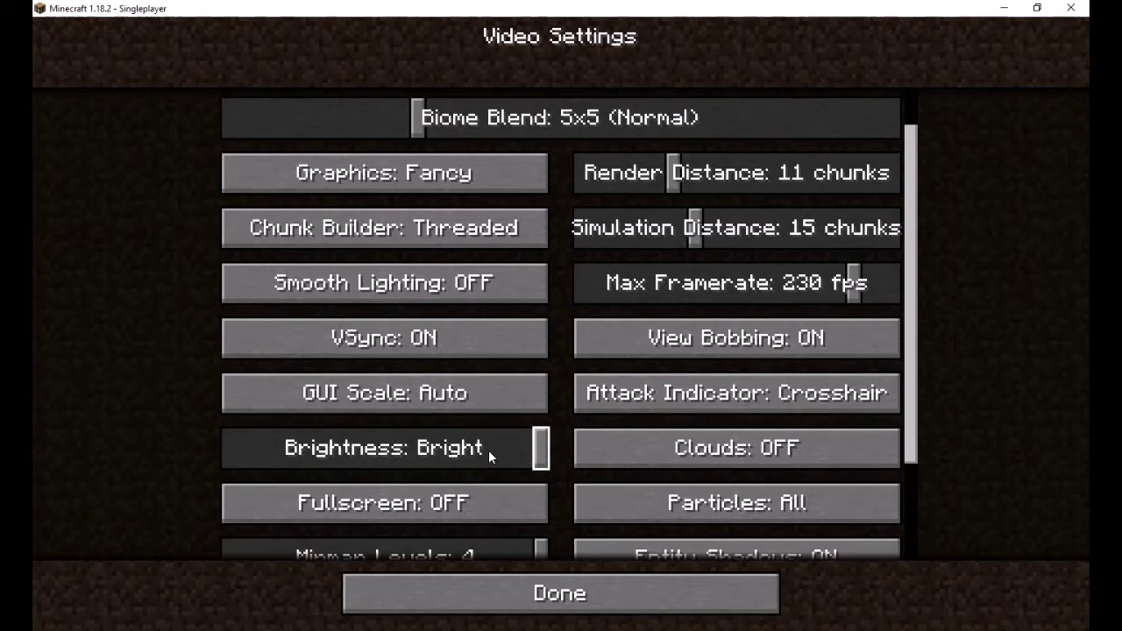
pyautogui.scroll(-1, 489, 450)
pyautogui.scroll(-2, 552, 433)
pyautogui.scroll(-1, 553, 422)
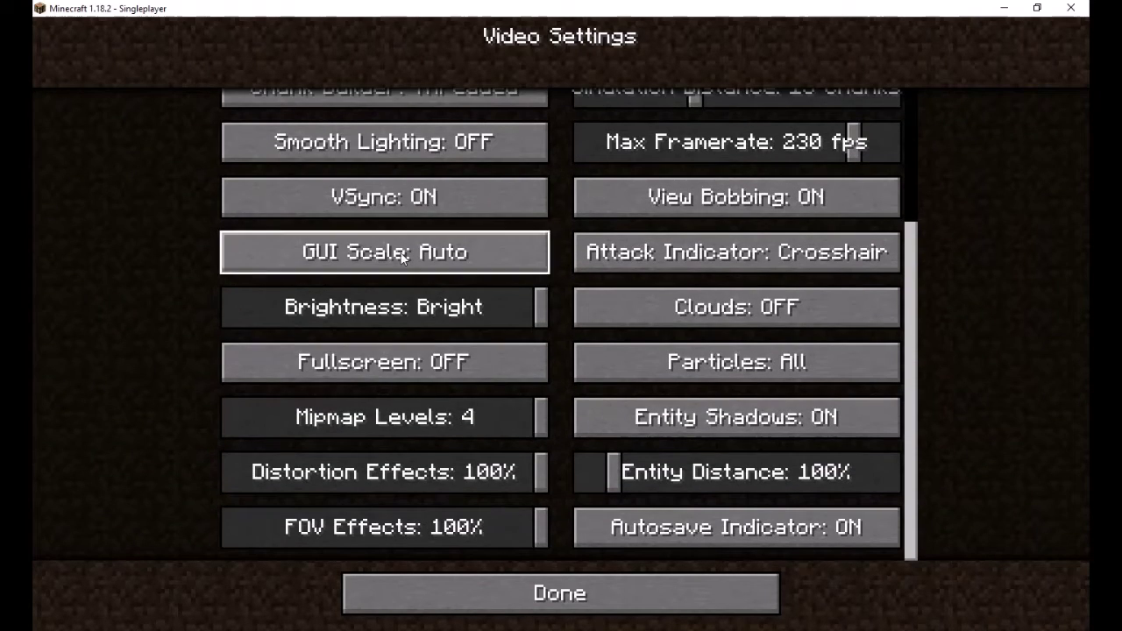
pyautogui.click(590, 608)
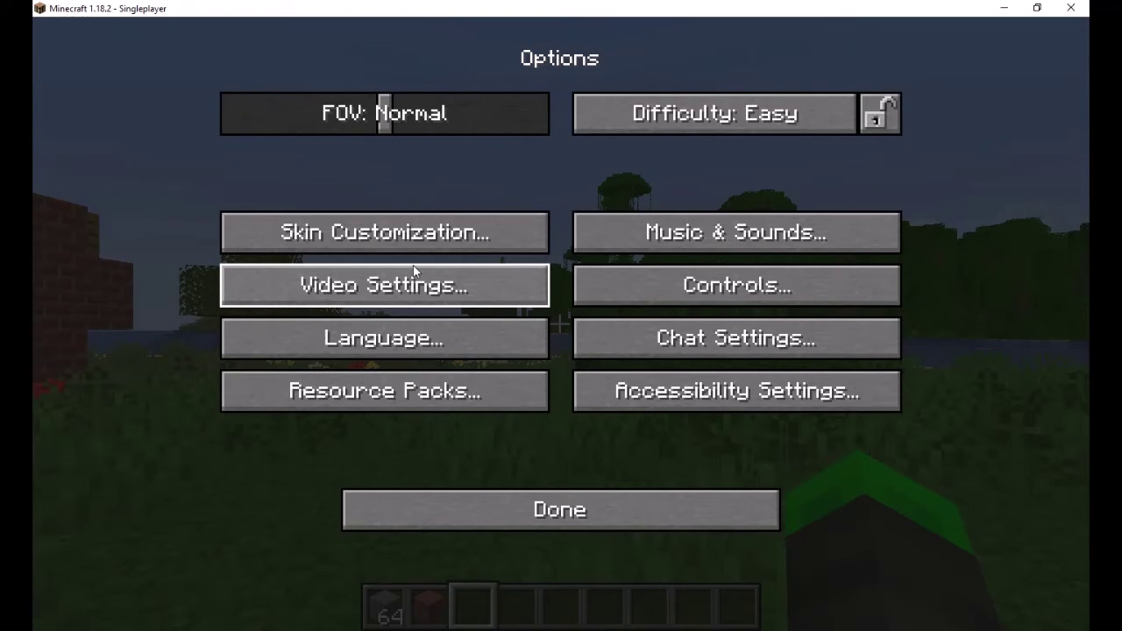
# View the Music & Sounds settings, with Master Volume at 29%, and return to Options.
pyautogui.click(617, 248)
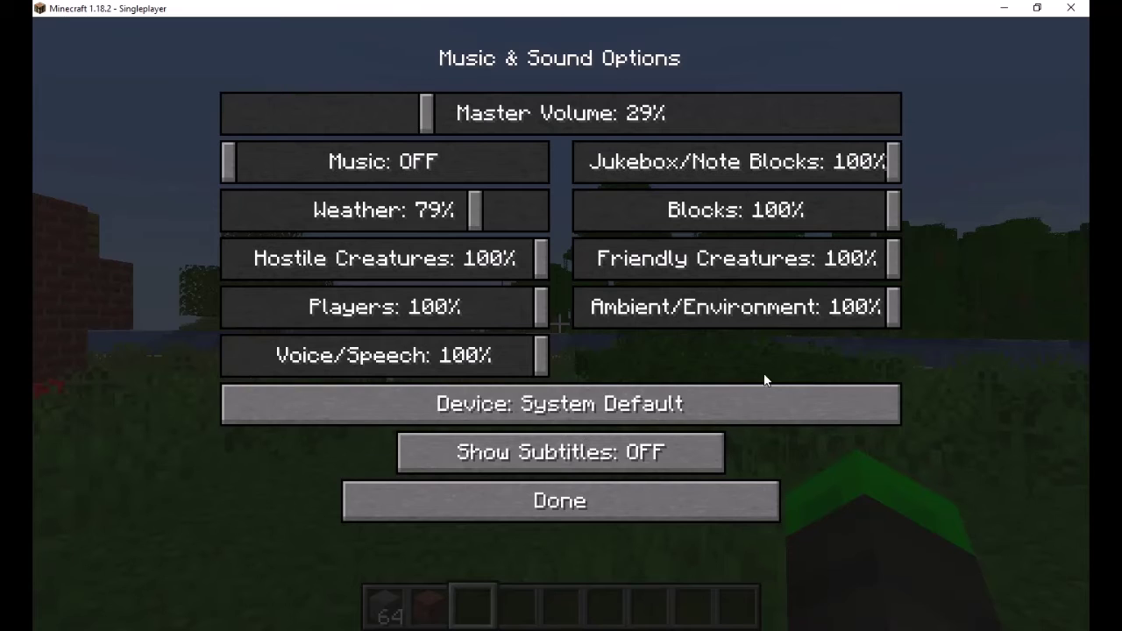
pyautogui.click(712, 492)
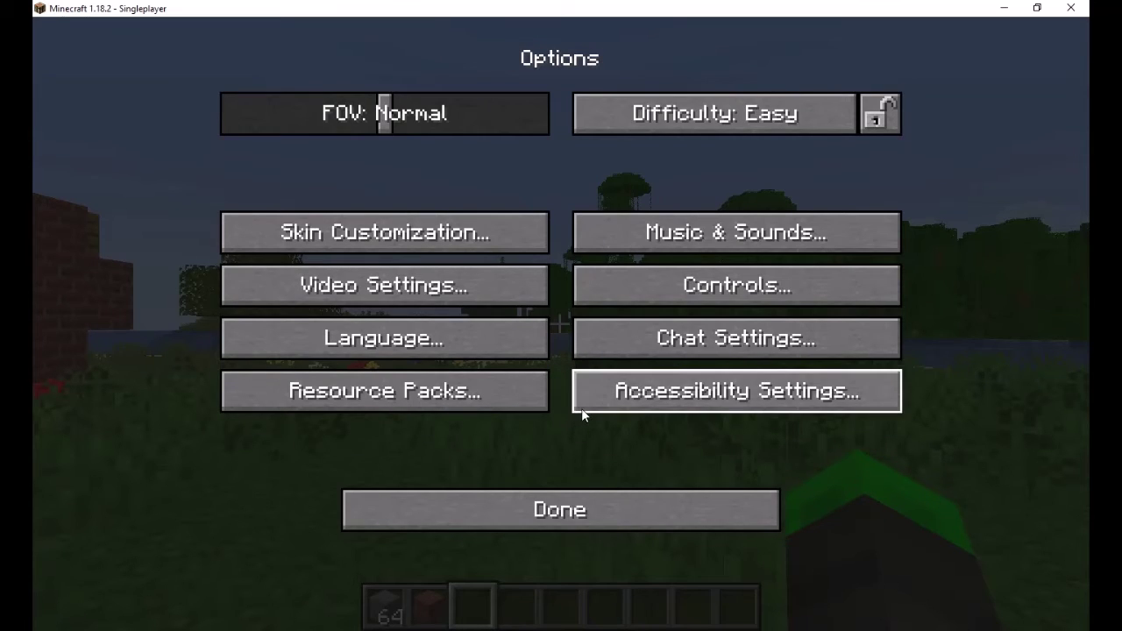
# In Chat Settings, try Commands Only and Hidden before returning chat to Shown, and toggle Colors back ON.
pyautogui.click(603, 351)
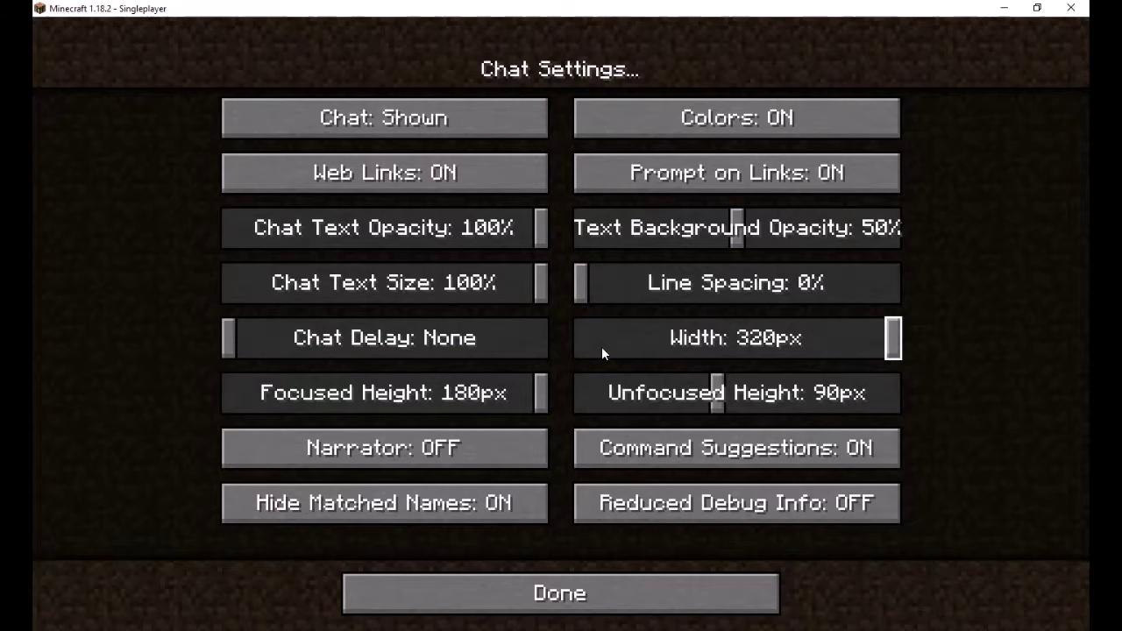
pyautogui.click(409, 120)
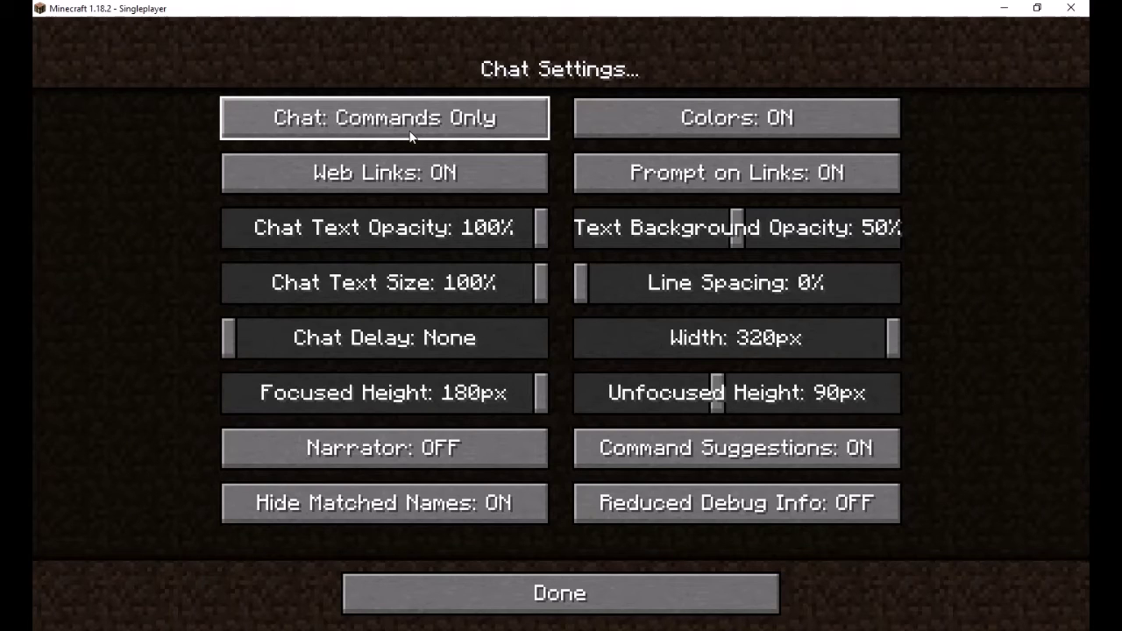
pyautogui.click(412, 133)
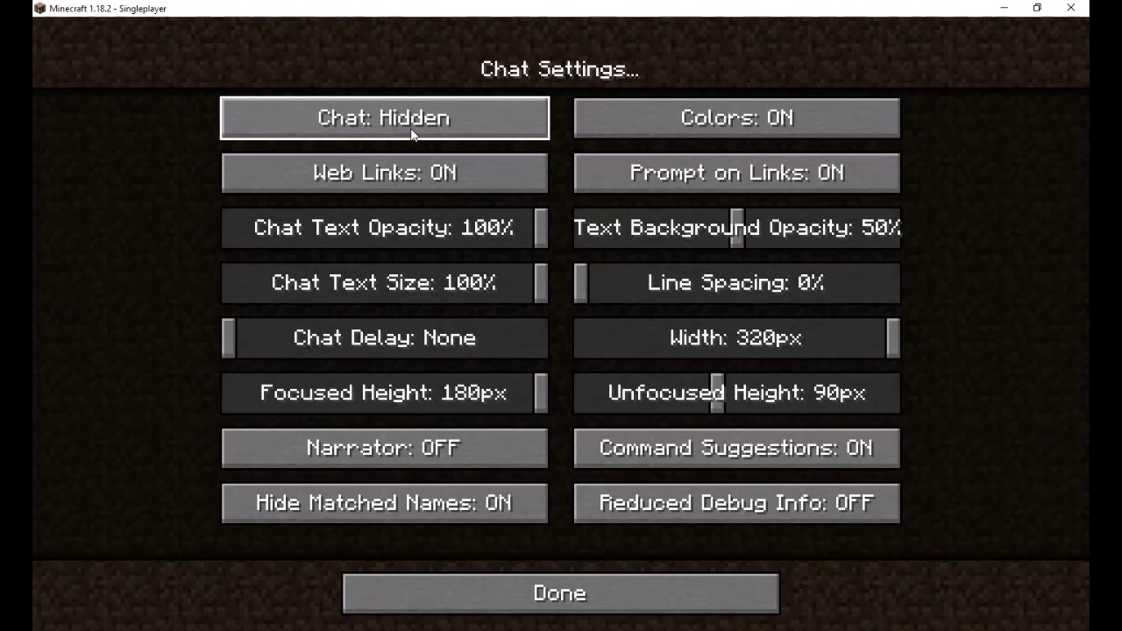
pyautogui.click(412, 133)
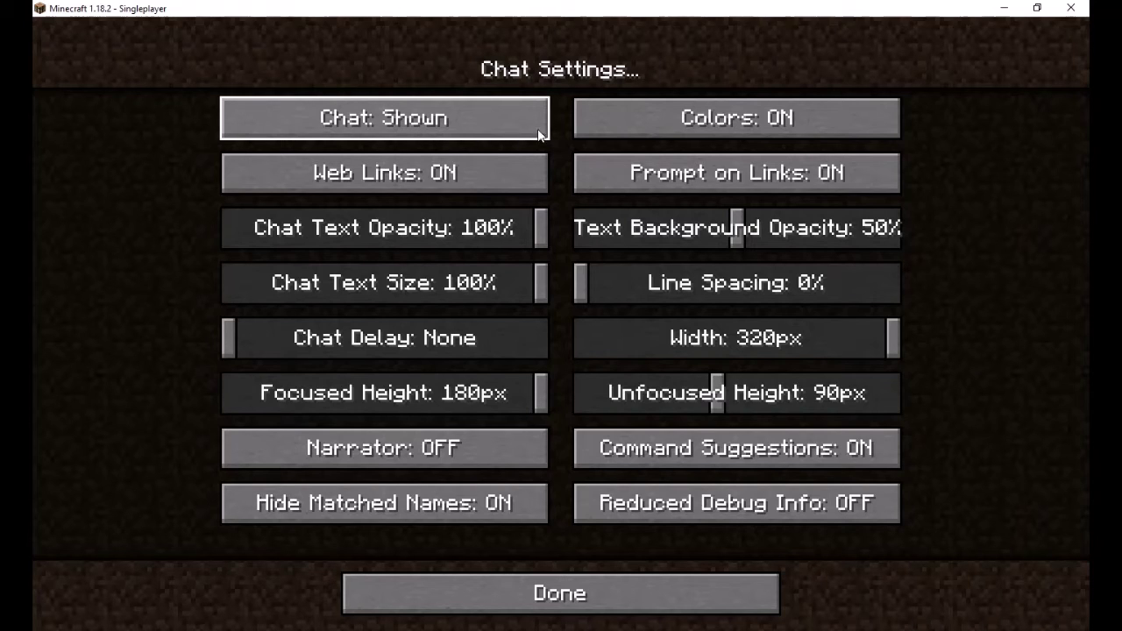
pyautogui.click(708, 118)
pyautogui.click(708, 118)
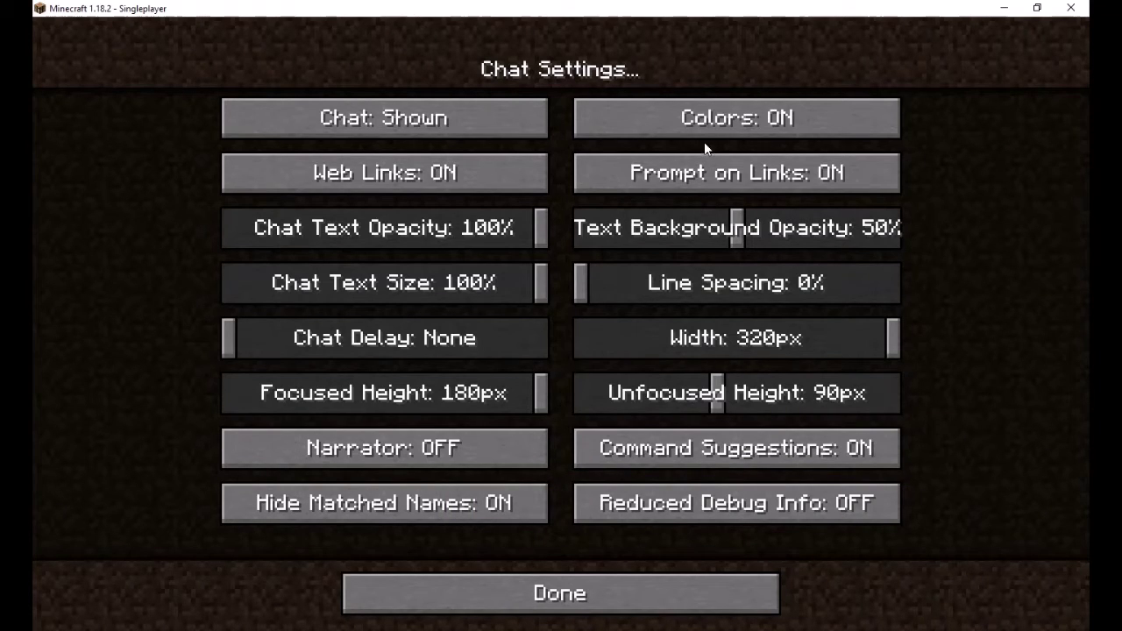
pyautogui.click(688, 607)
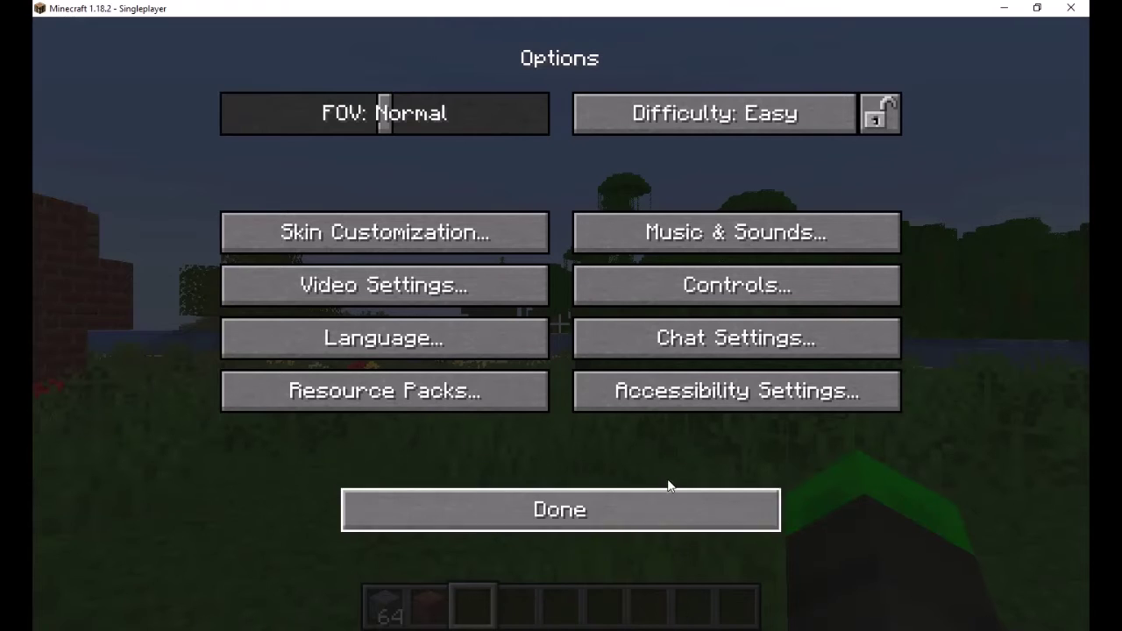
pyautogui.click(644, 408)
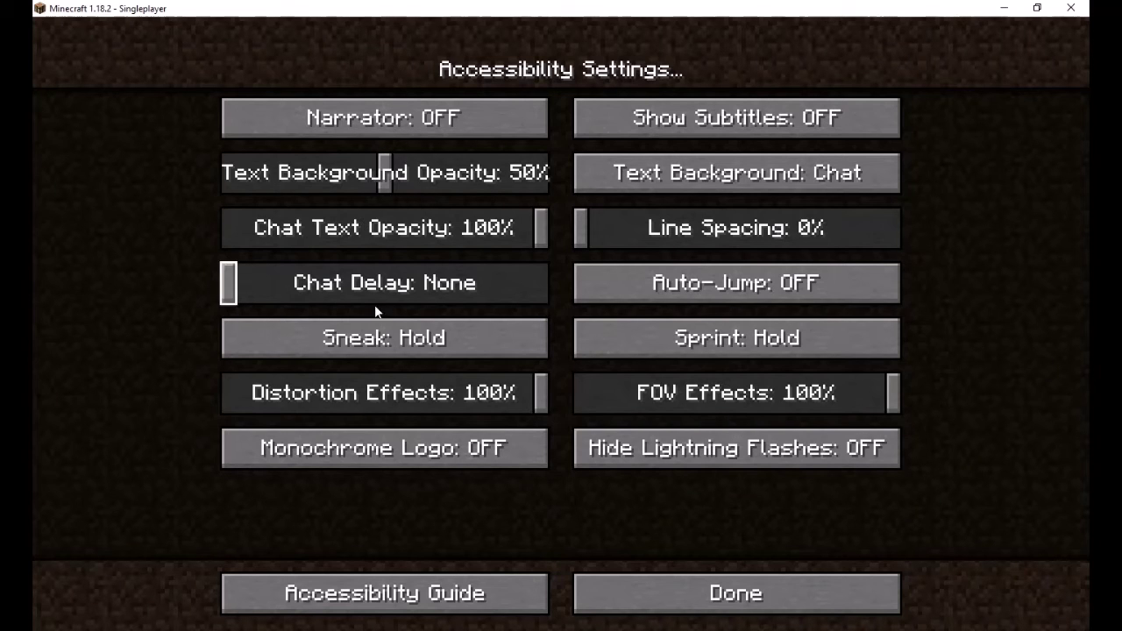
pyautogui.click(678, 580)
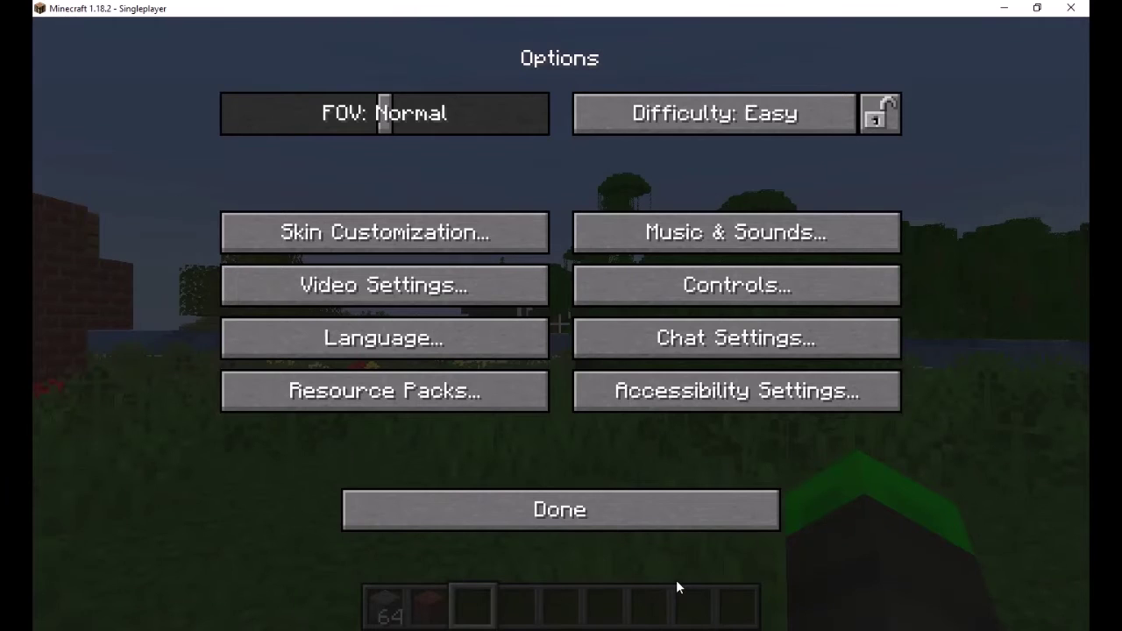
pyautogui.click(692, 392)
pyautogui.click(526, 610)
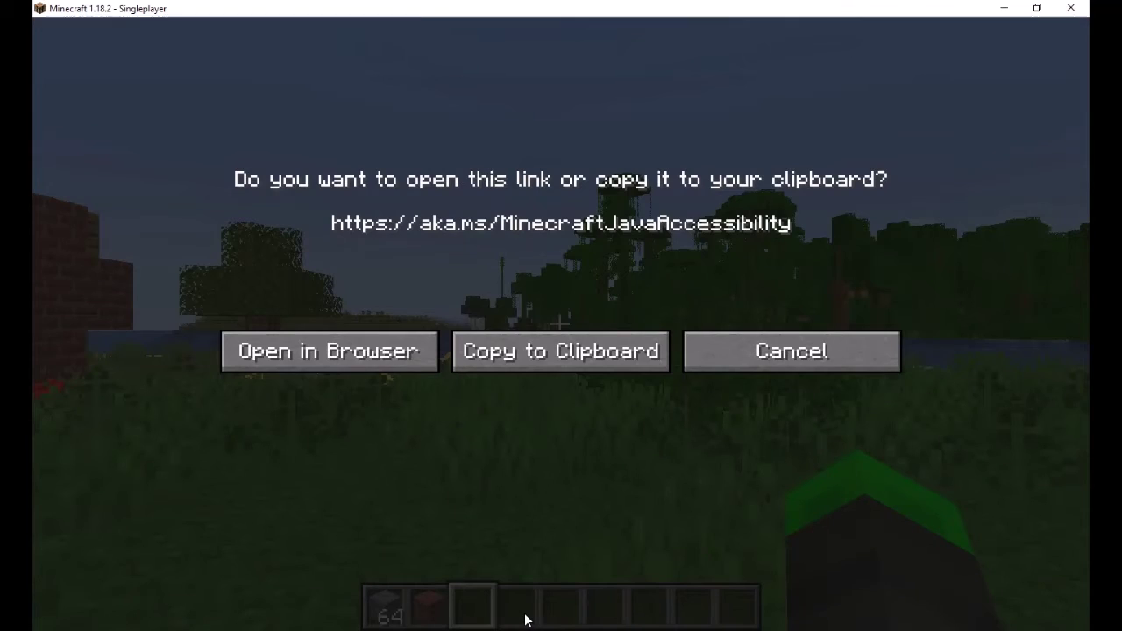
pyautogui.click(815, 350)
pyautogui.click(806, 600)
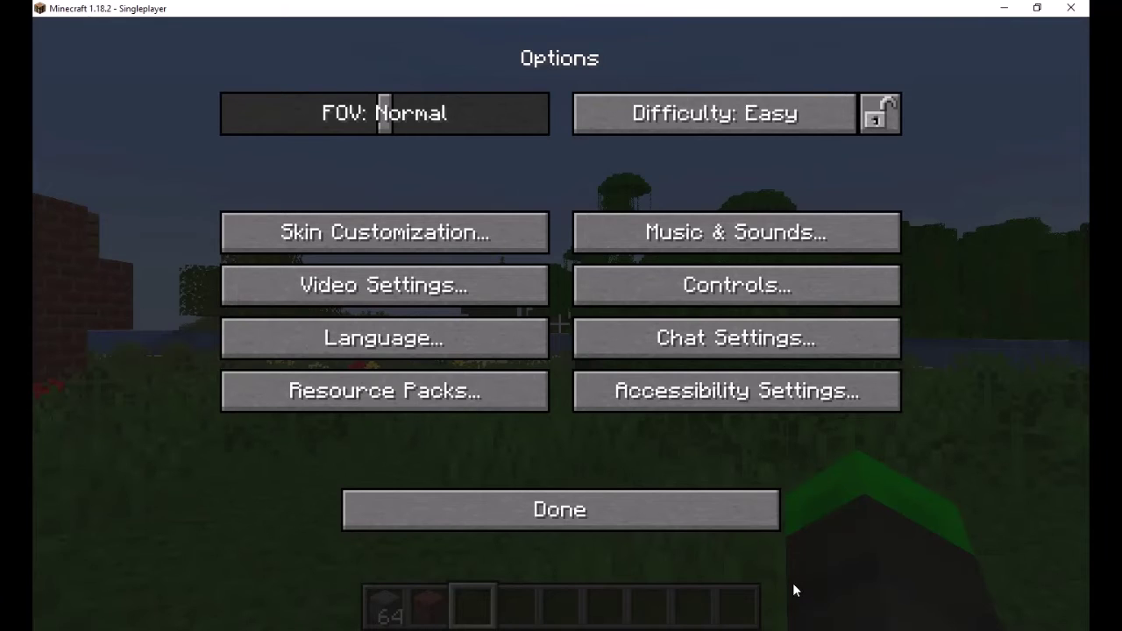
pyautogui.click(478, 389)
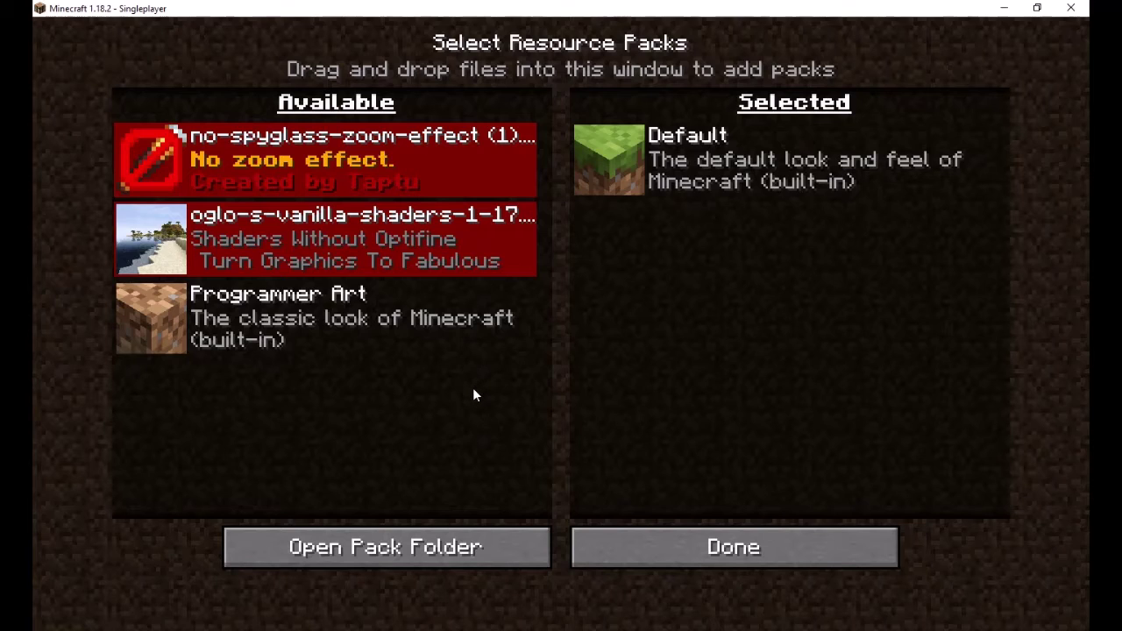
pyautogui.moveTo(487, 306)
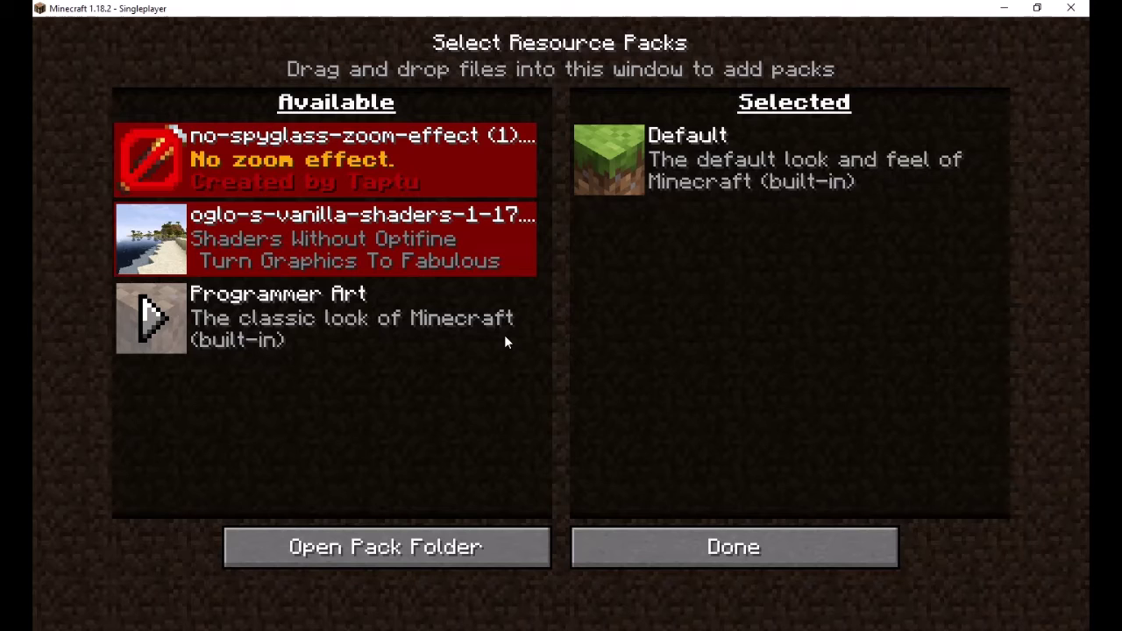
pyautogui.click(681, 536)
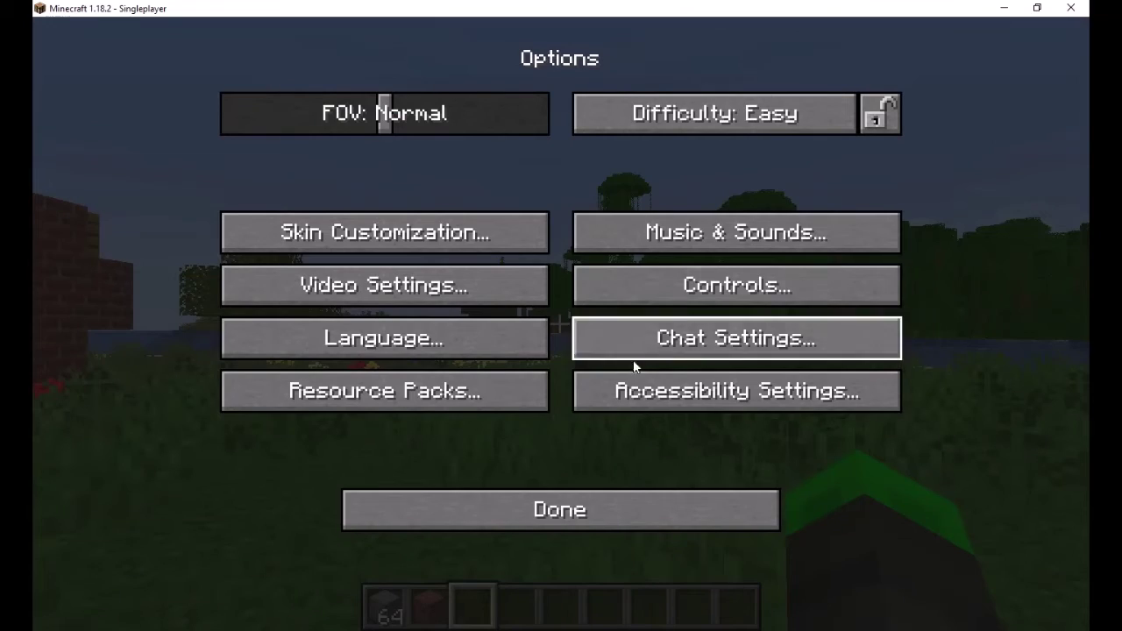
# Browse the Language list and return to Options with English (US) kept.
pyautogui.click(352, 355)
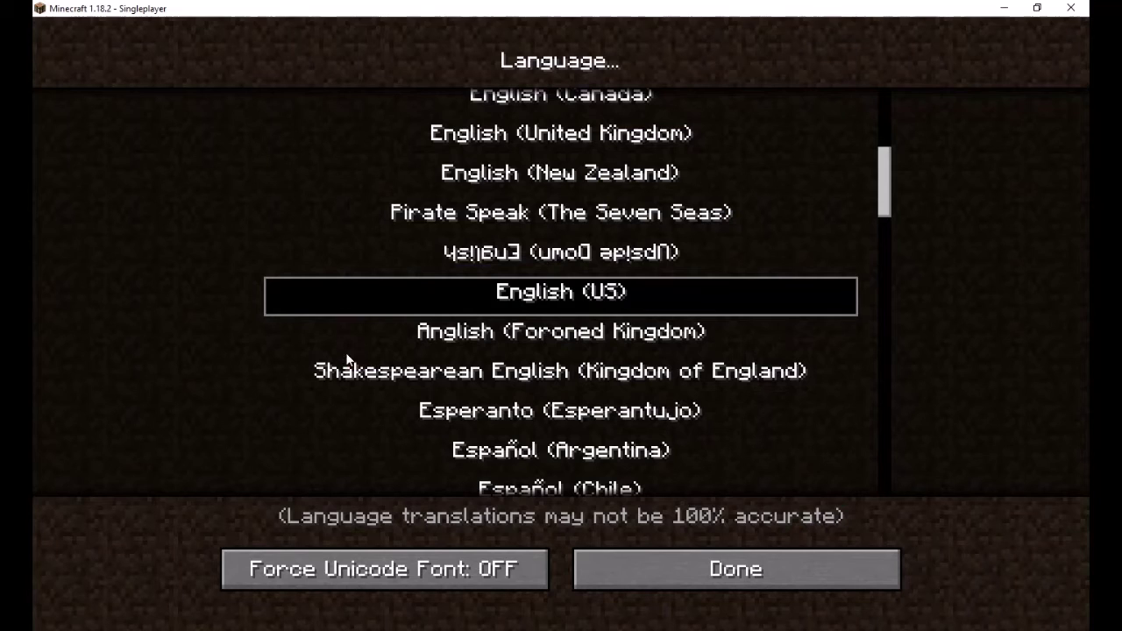
pyautogui.scroll(-3, 489, 265)
pyautogui.scroll(1, 509, 186)
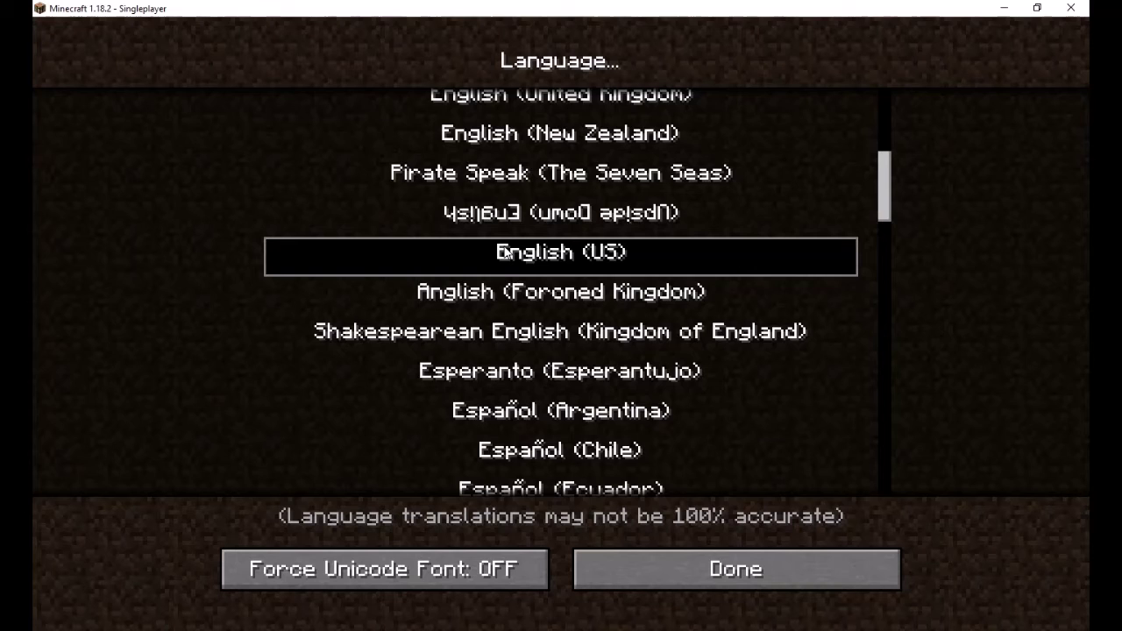
pyautogui.scroll(-3, 505, 253)
pyautogui.scroll(5, 503, 250)
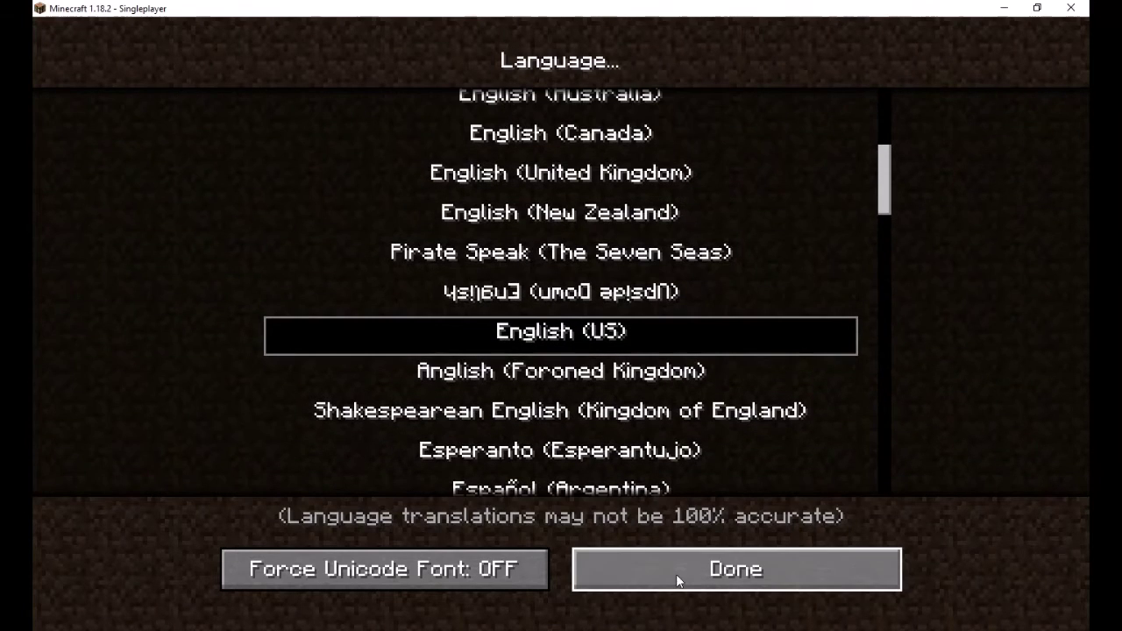
pyautogui.click(627, 574)
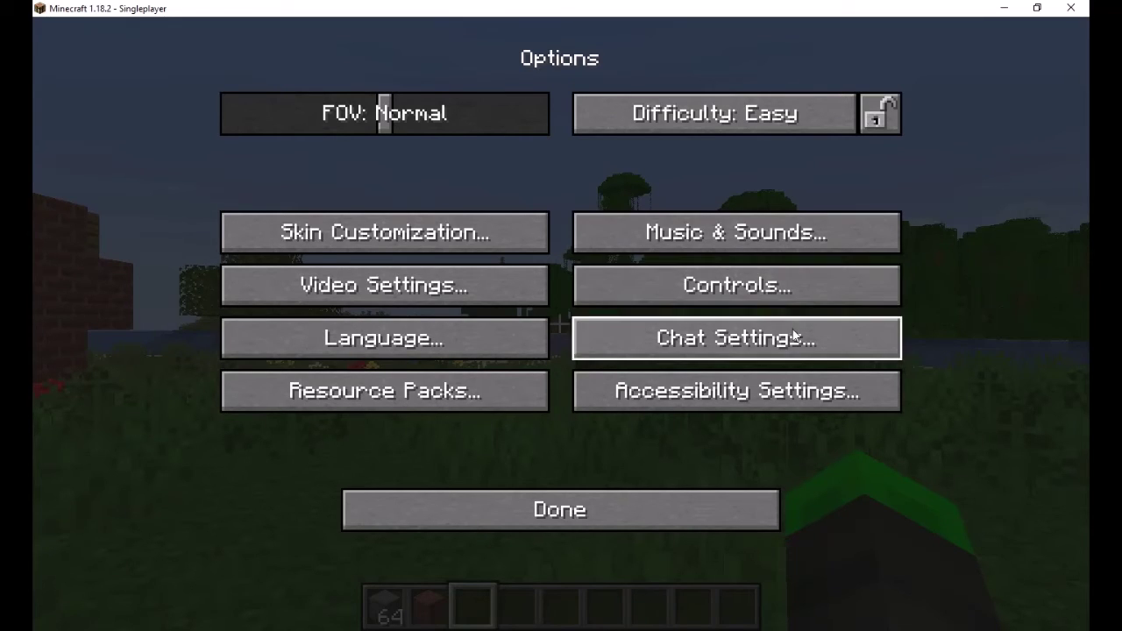
# Go through Controls to Mouse Settings, showing Sensitivity 130% and Raw Input ON.
pyautogui.click(793, 299)
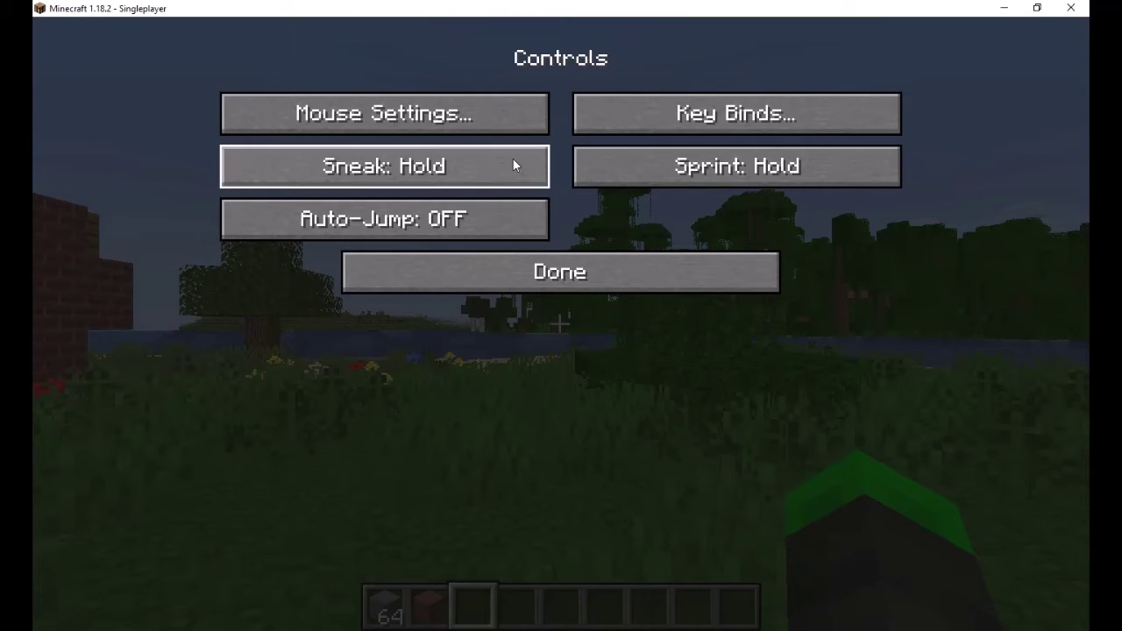
pyautogui.click(411, 110)
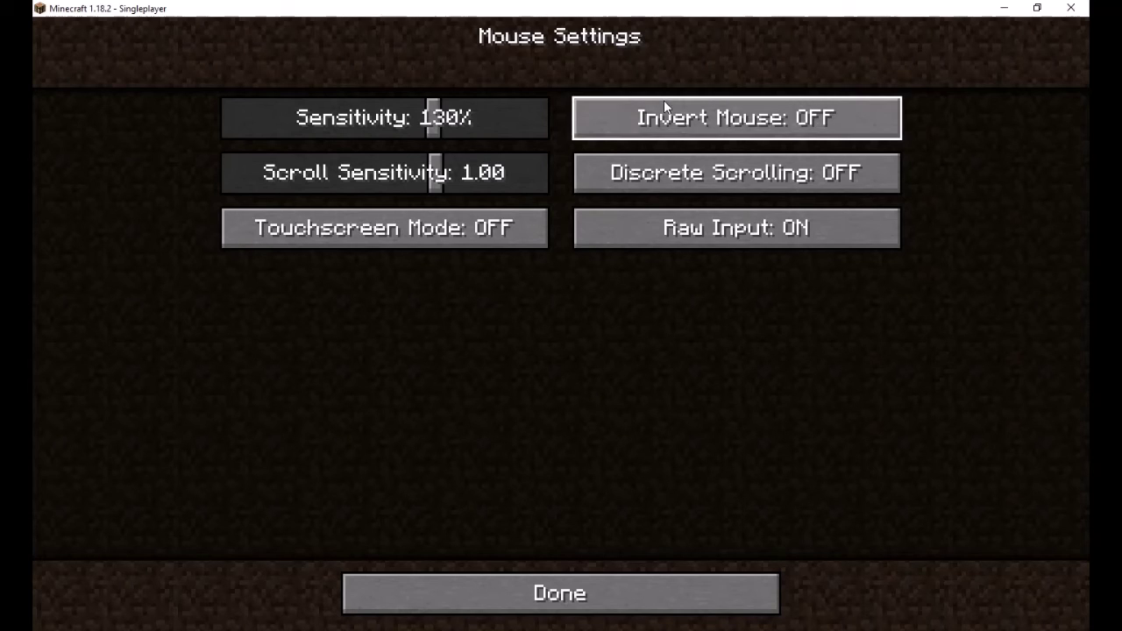
# Return to Controls and switch Sneak to Toggle twice, leaving it on Hold.
pyautogui.click(607, 583)
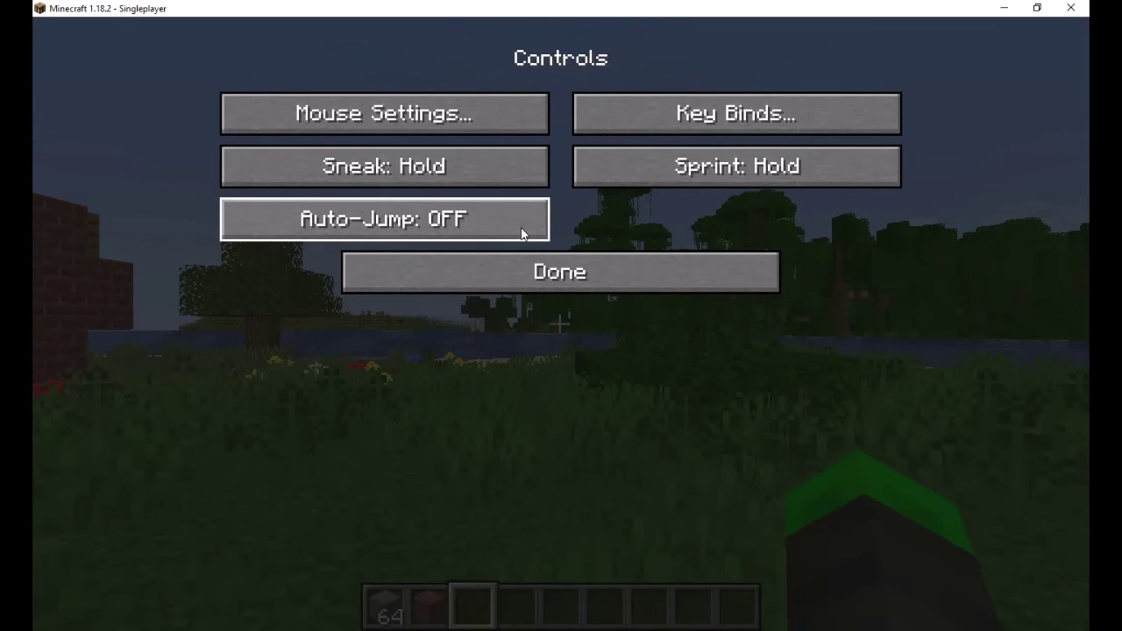
pyautogui.click(502, 184)
pyautogui.click(501, 184)
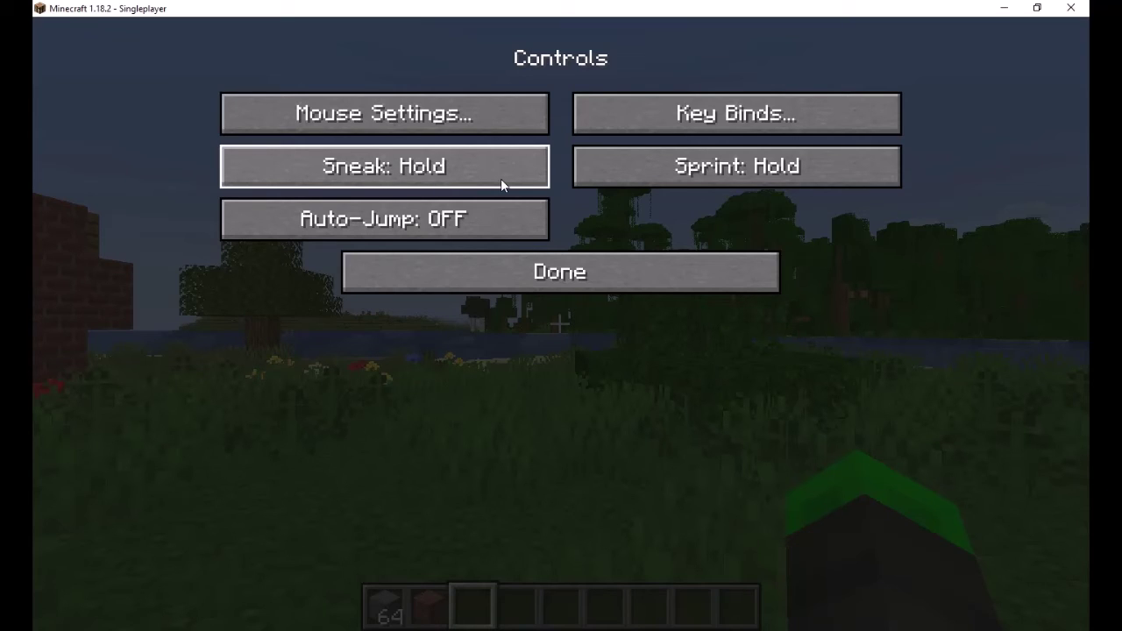
pyautogui.click(502, 184)
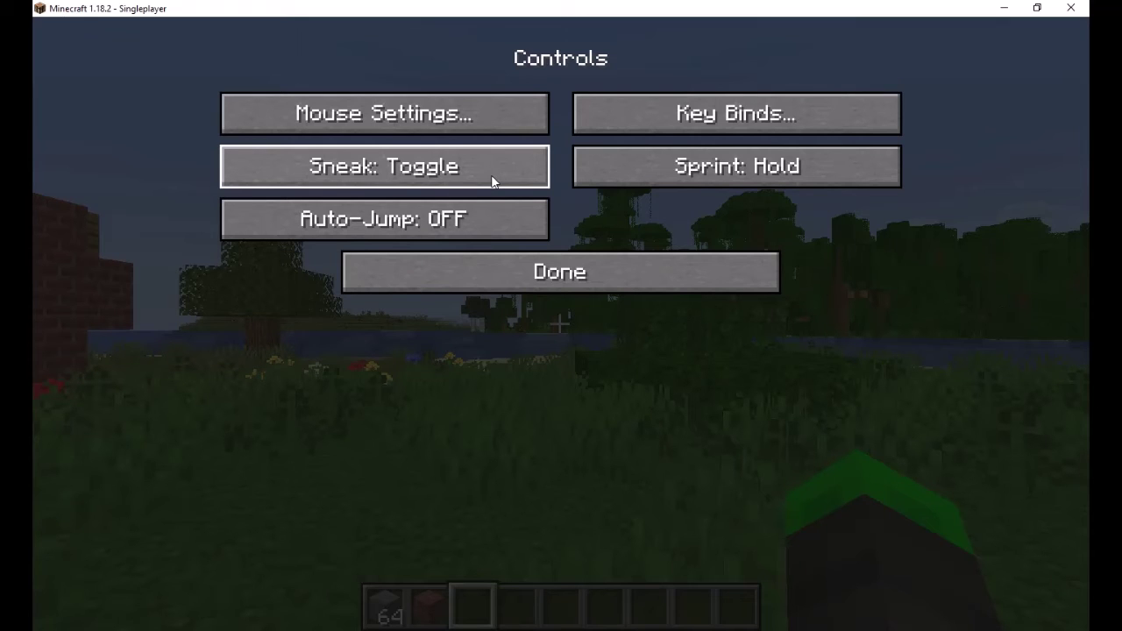
pyautogui.click(492, 181)
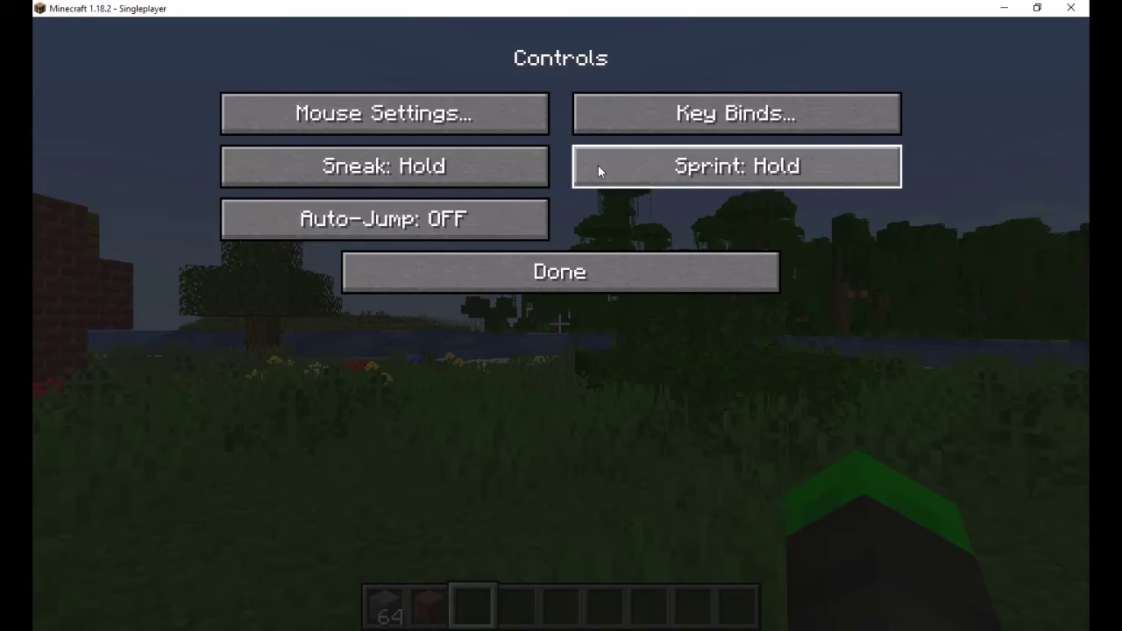
pyautogui.click(654, 114)
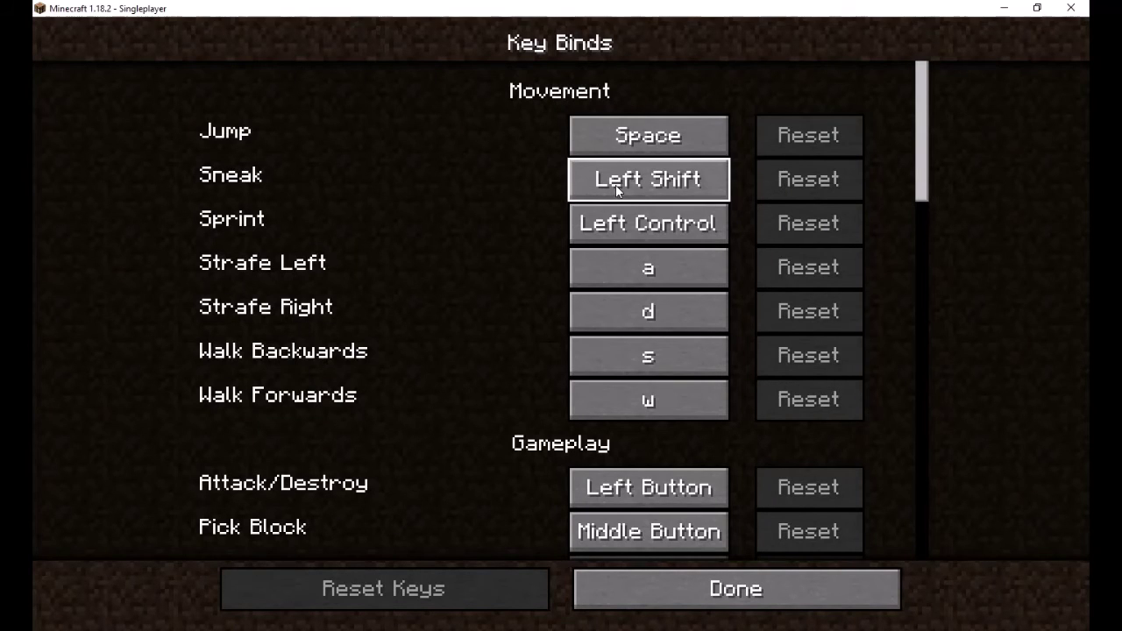
pyautogui.scroll(-1, 618, 190)
pyautogui.scroll(-3, 621, 256)
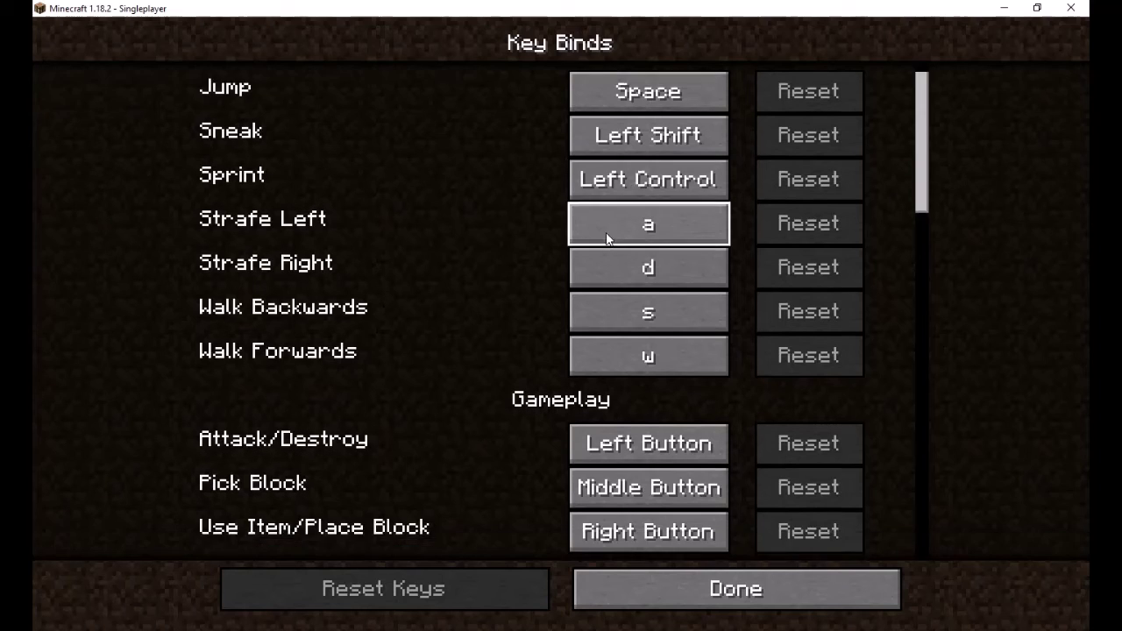
pyautogui.scroll(-3, 605, 239)
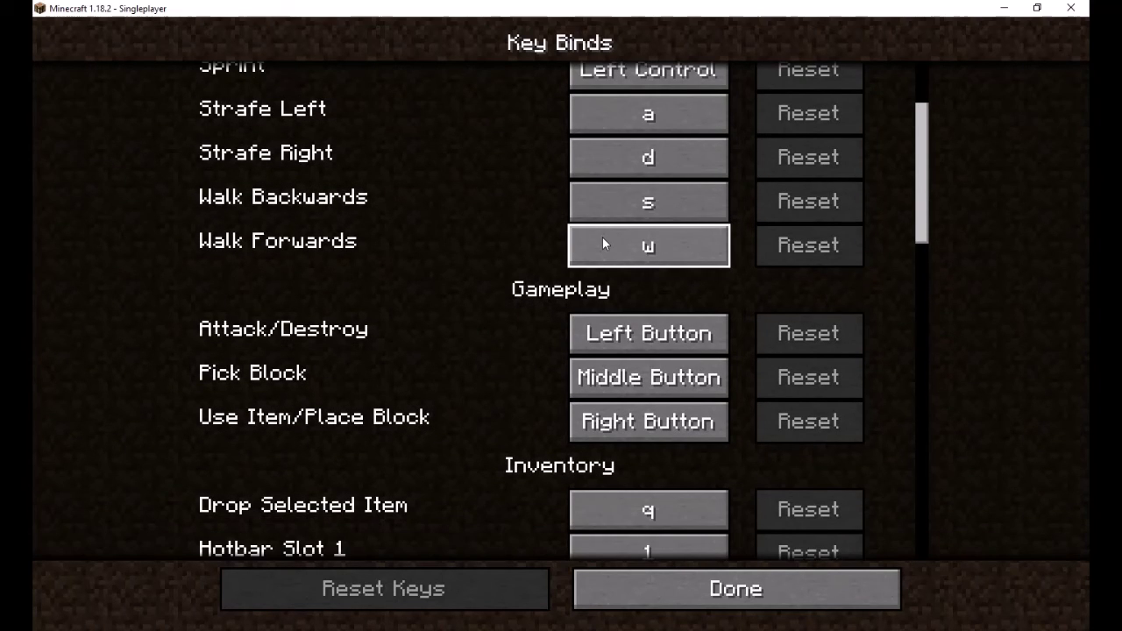
pyautogui.scroll(1, 319, 278)
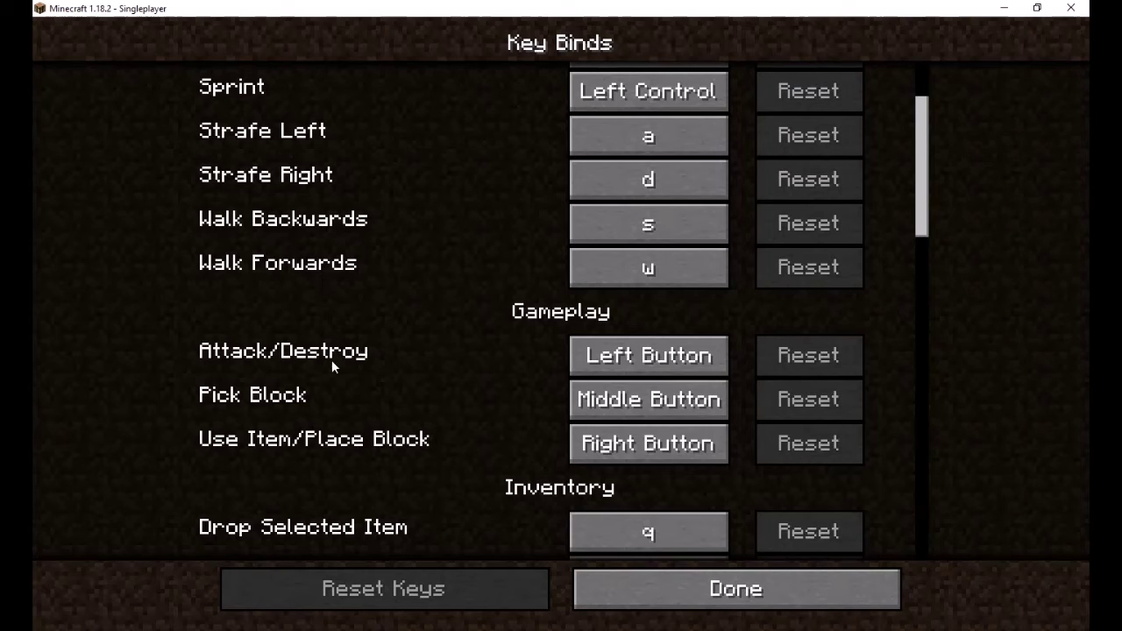
pyautogui.scroll(-12, 348, 223)
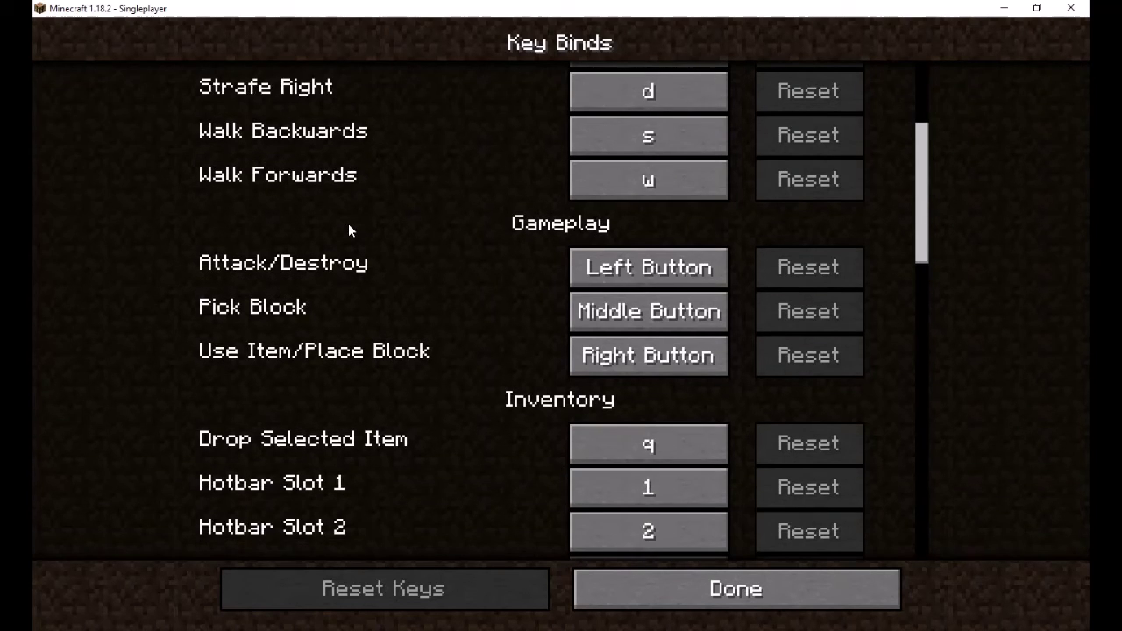
pyautogui.scroll(-7, 353, 228)
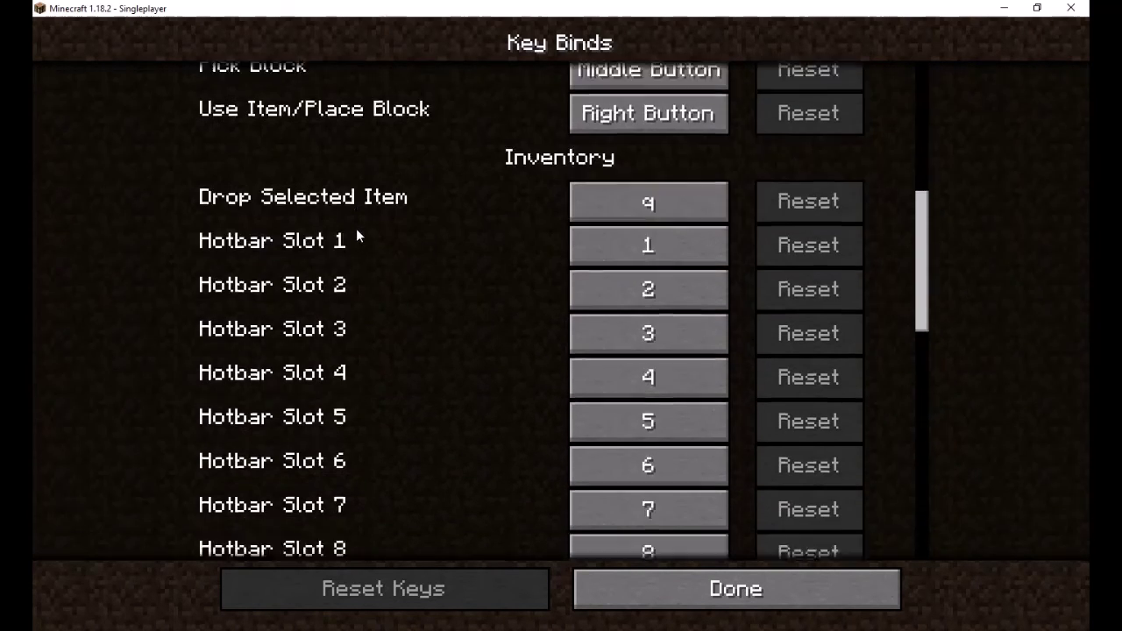
pyautogui.scroll(-7, 361, 350)
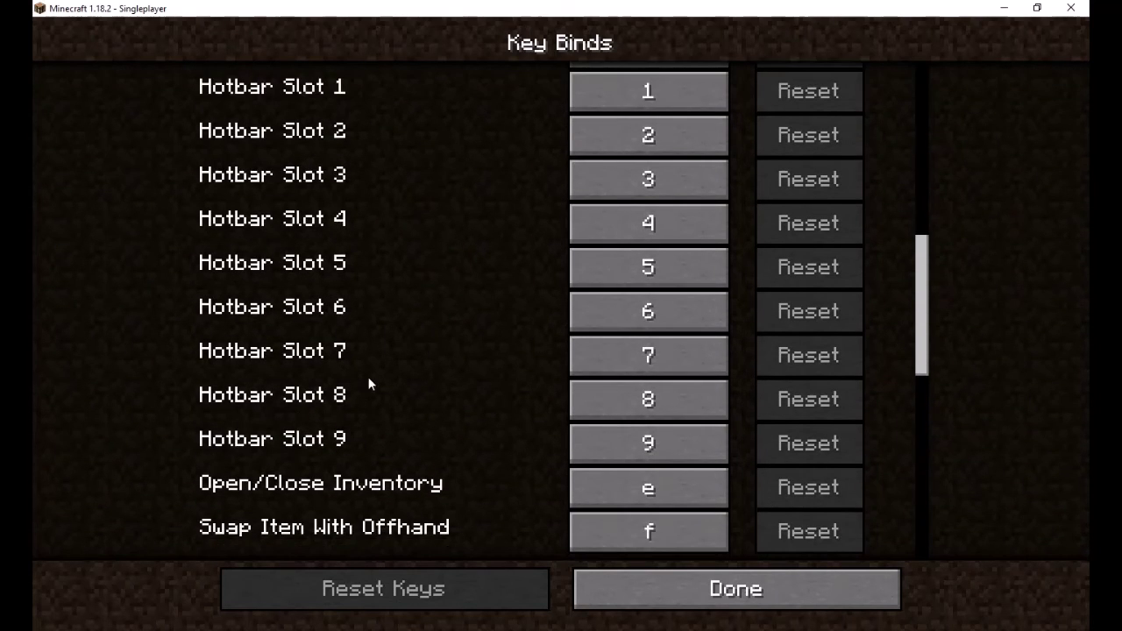
pyautogui.scroll(-4, 398, 417)
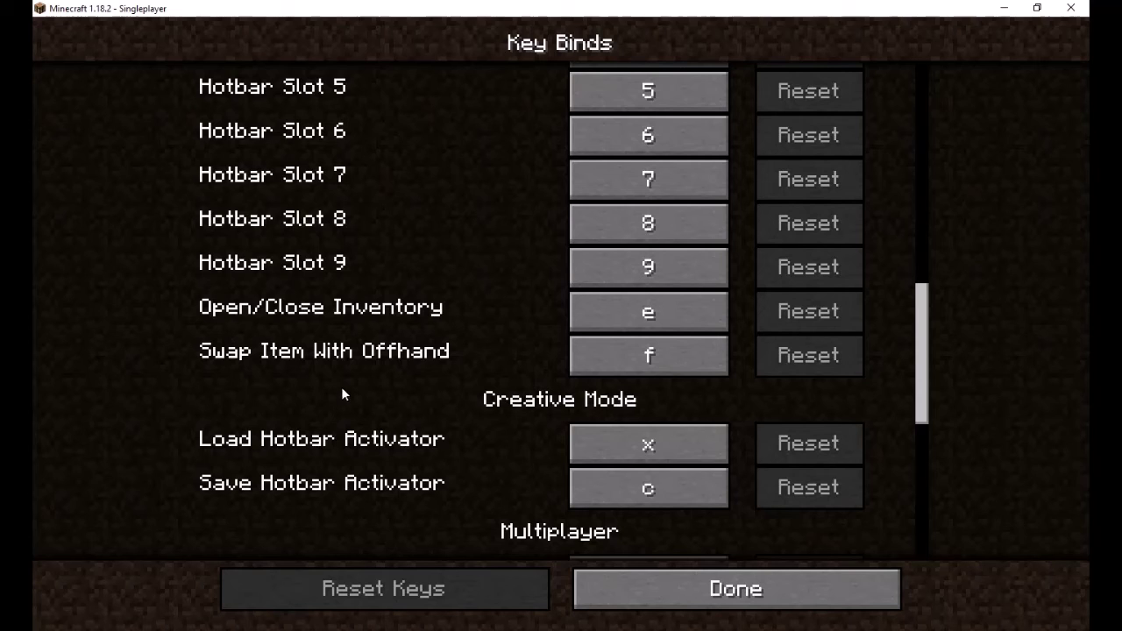
pyautogui.scroll(-5, 351, 390)
pyautogui.scroll(-17, 394, 402)
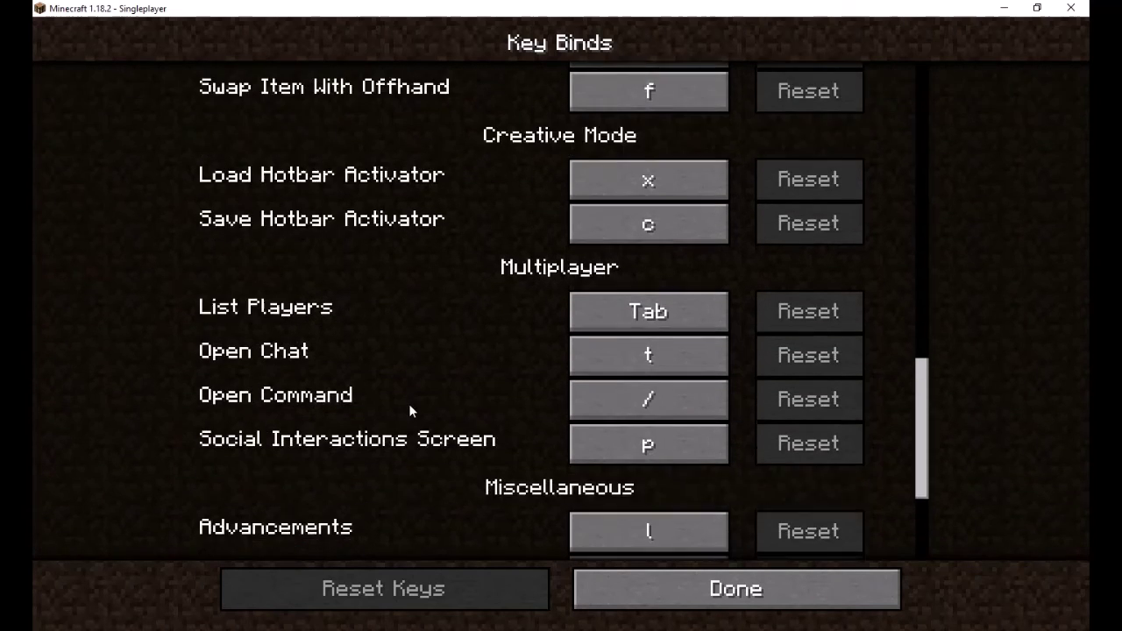
pyautogui.click(733, 591)
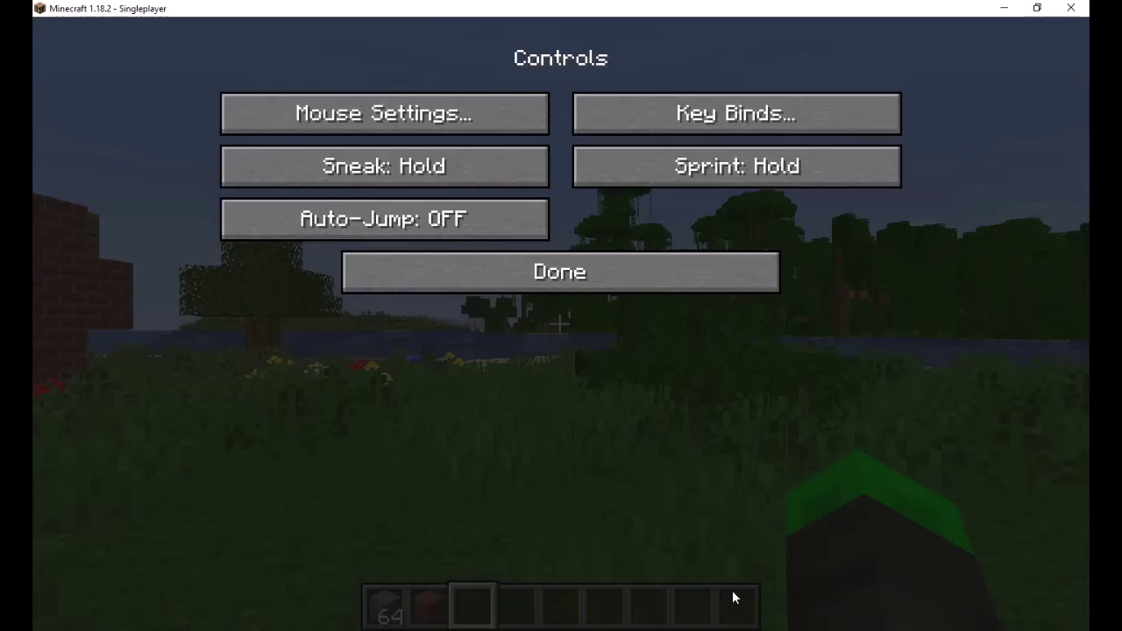
# Try Sprint on Toggle twice, leave it on Hold, and exit Controls and Options.
pyautogui.click(719, 173)
pyautogui.click(710, 168)
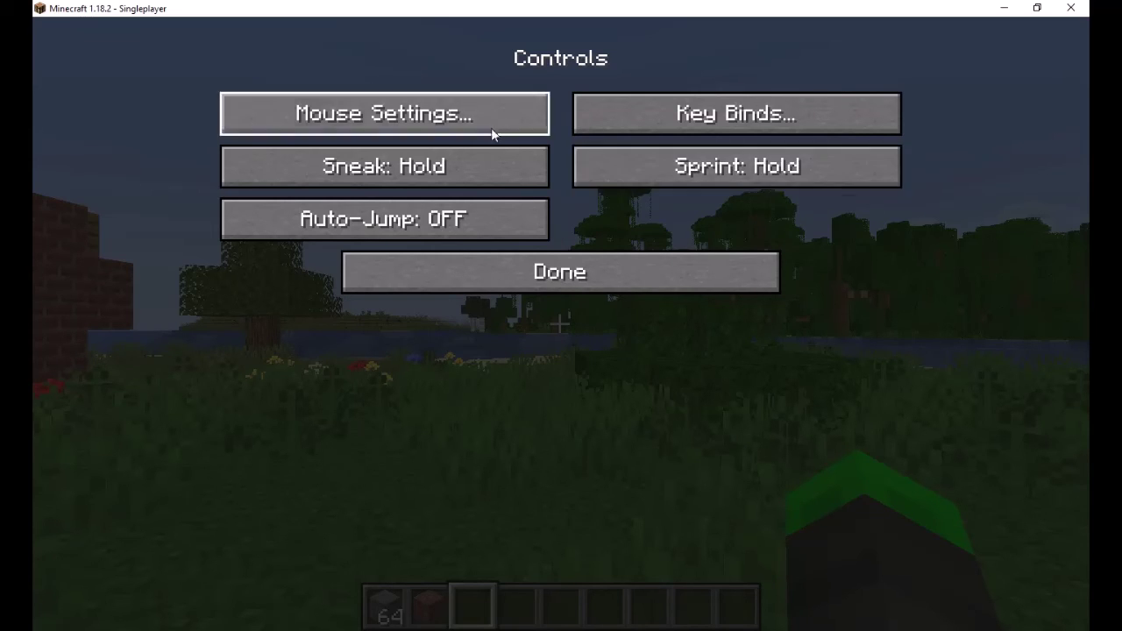
pyautogui.click(725, 186)
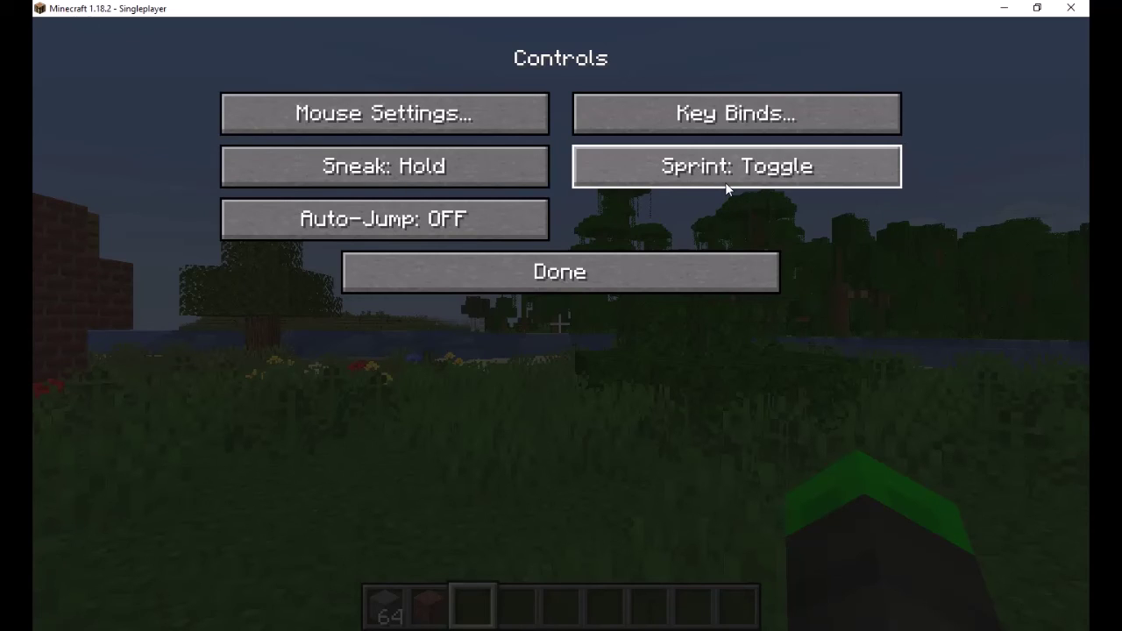
pyautogui.click(727, 184)
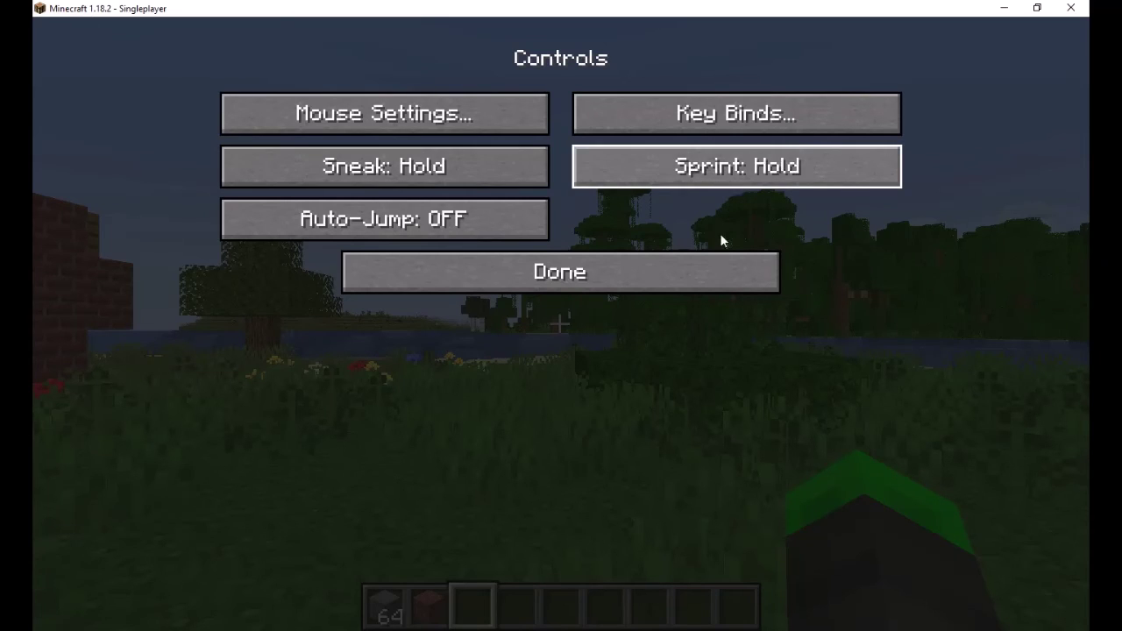
pyautogui.click(683, 269)
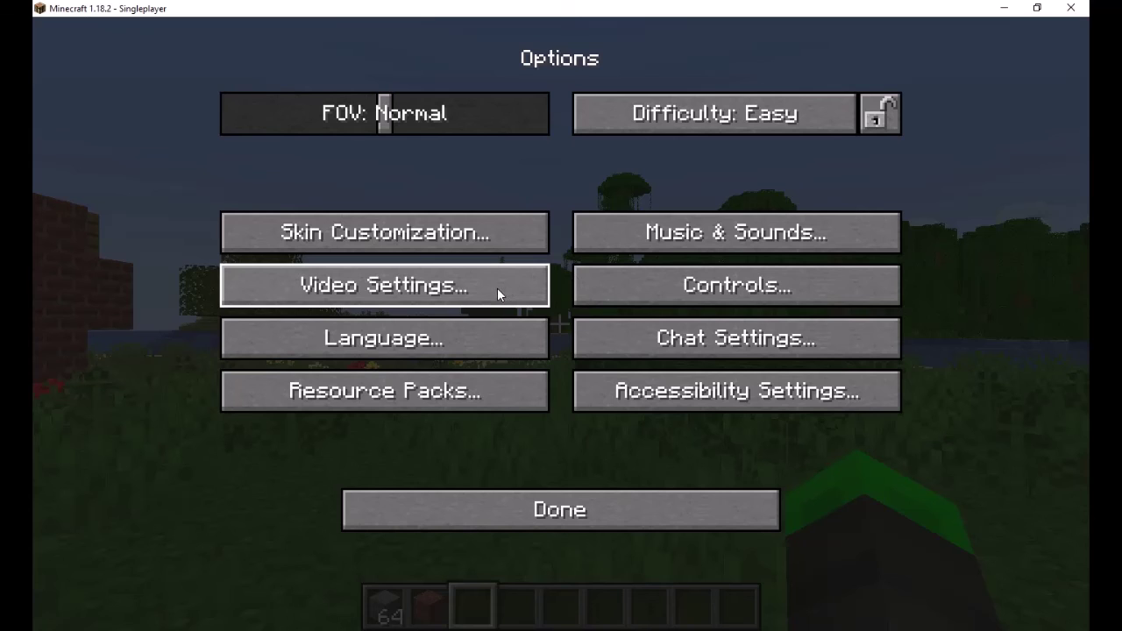
pyautogui.click(511, 511)
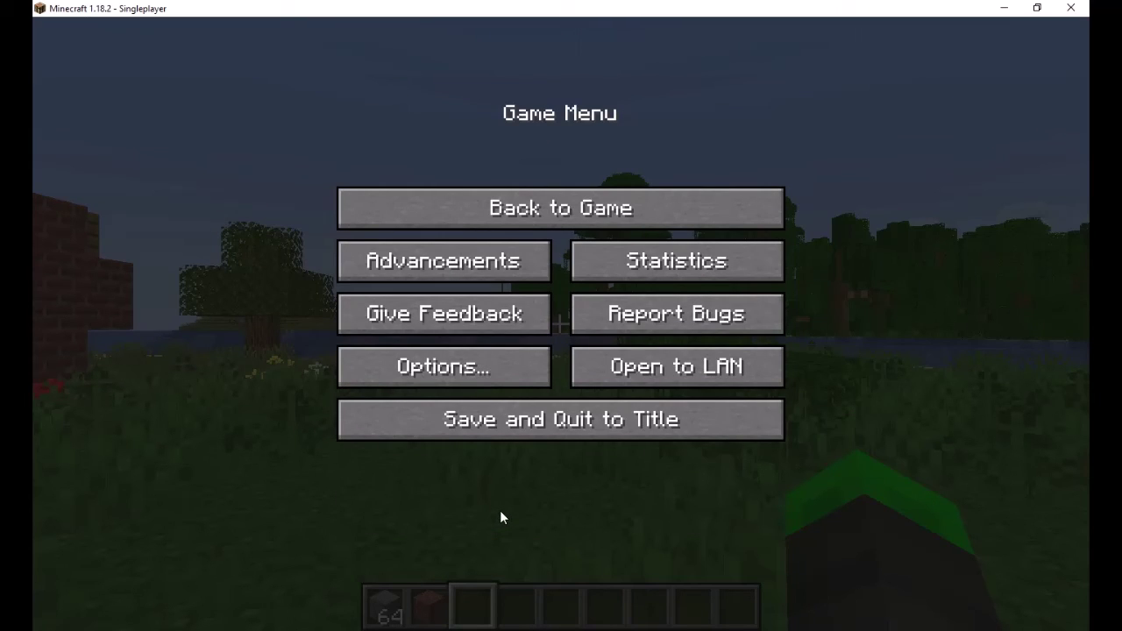
# Resume play, walk toward the jungle trees, and drop the stone blocks onto the grass.
pyautogui.click(543, 207)
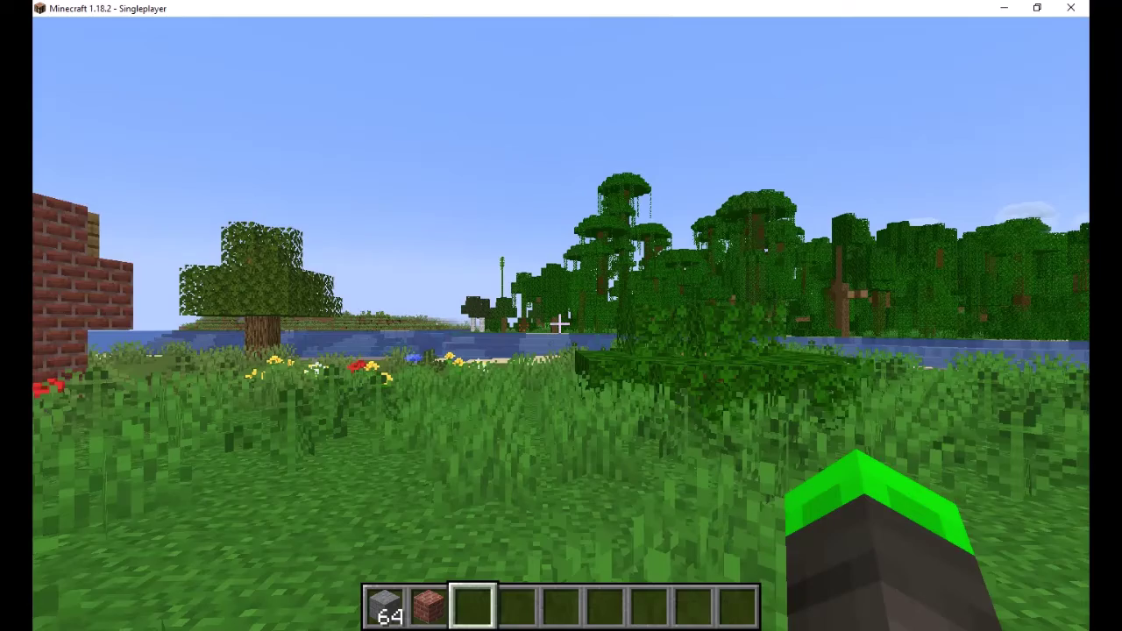
pyautogui.scroll(2, 561, 324)
pyautogui.press('w')
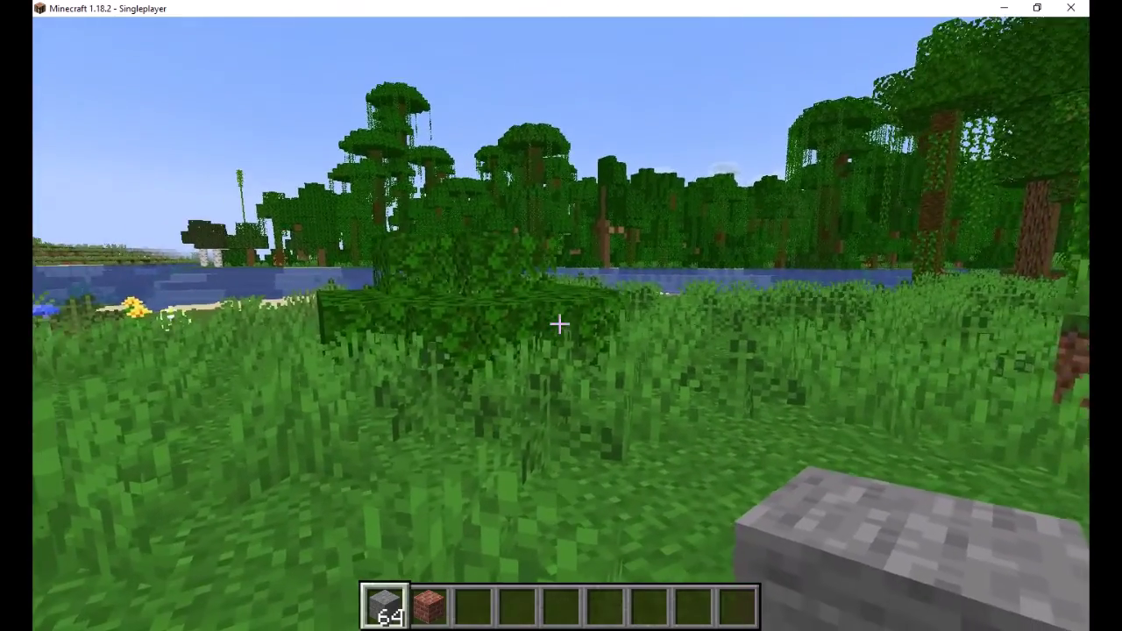
pyautogui.moveTo(559, 325)
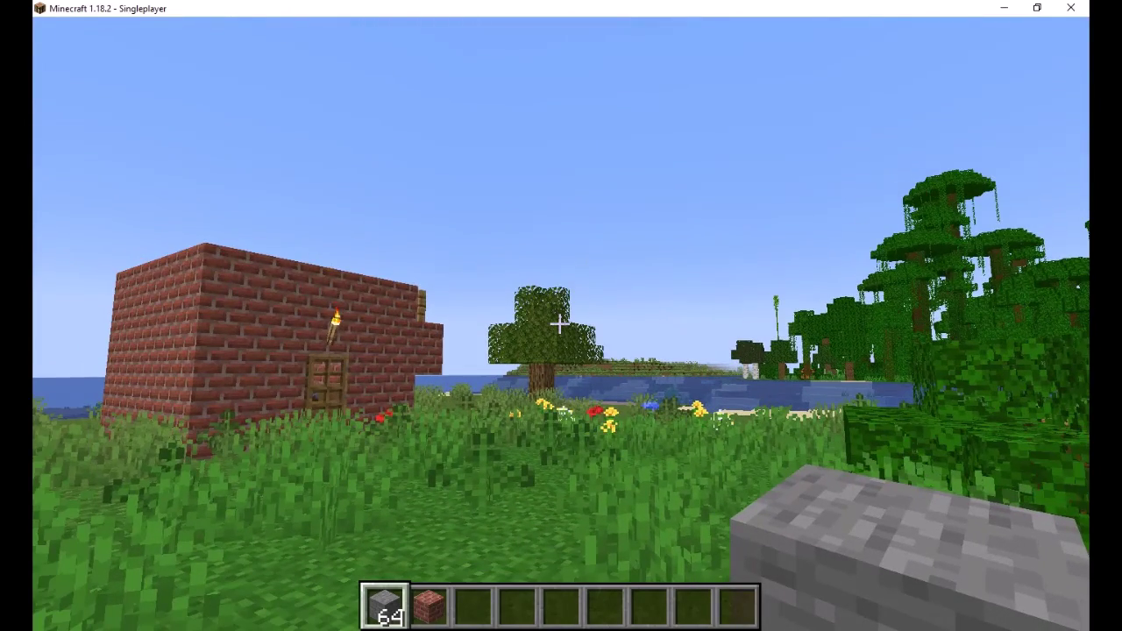
pyautogui.press('q')
pyautogui.press('q')
pyautogui.press('q')
pyautogui.press('q')
pyautogui.press('q')
pyautogui.press('q')
pyautogui.press('q')
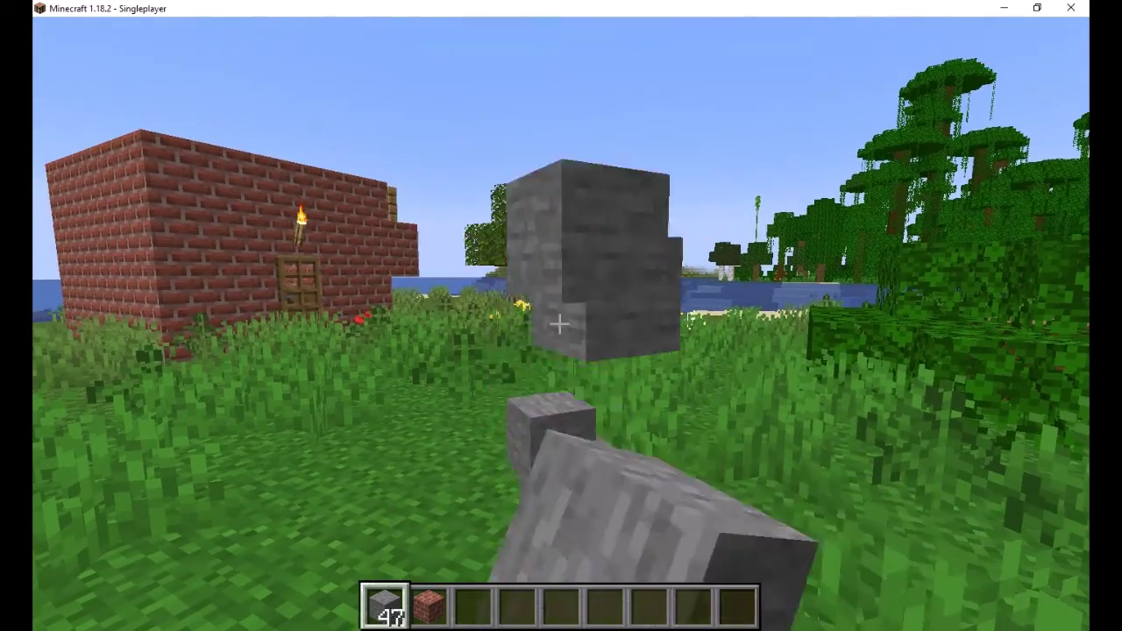
pyautogui.press('q')
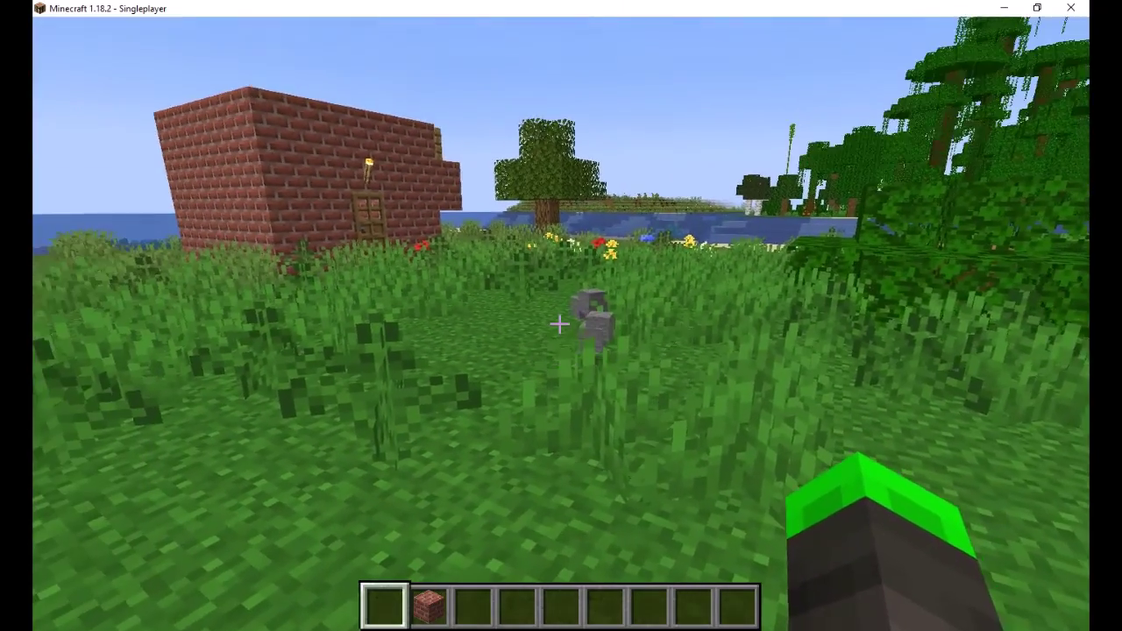
# Throw the bricks onto the grass and switch to the front view with F5.
pyautogui.press('2')
pyautogui.press('q')
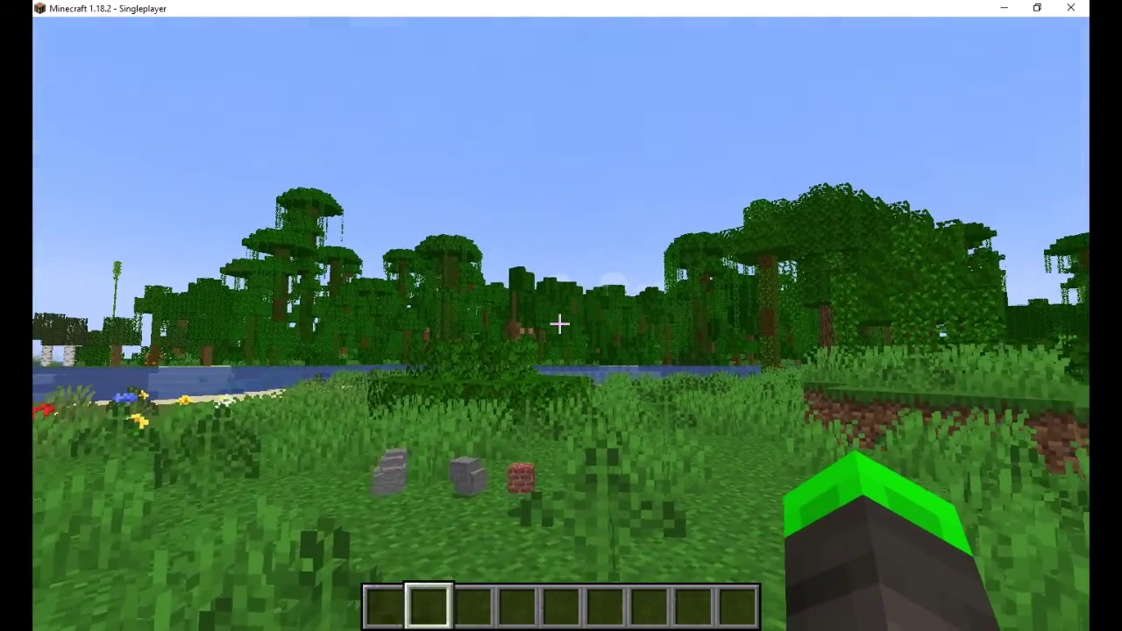
pyautogui.press('F5')
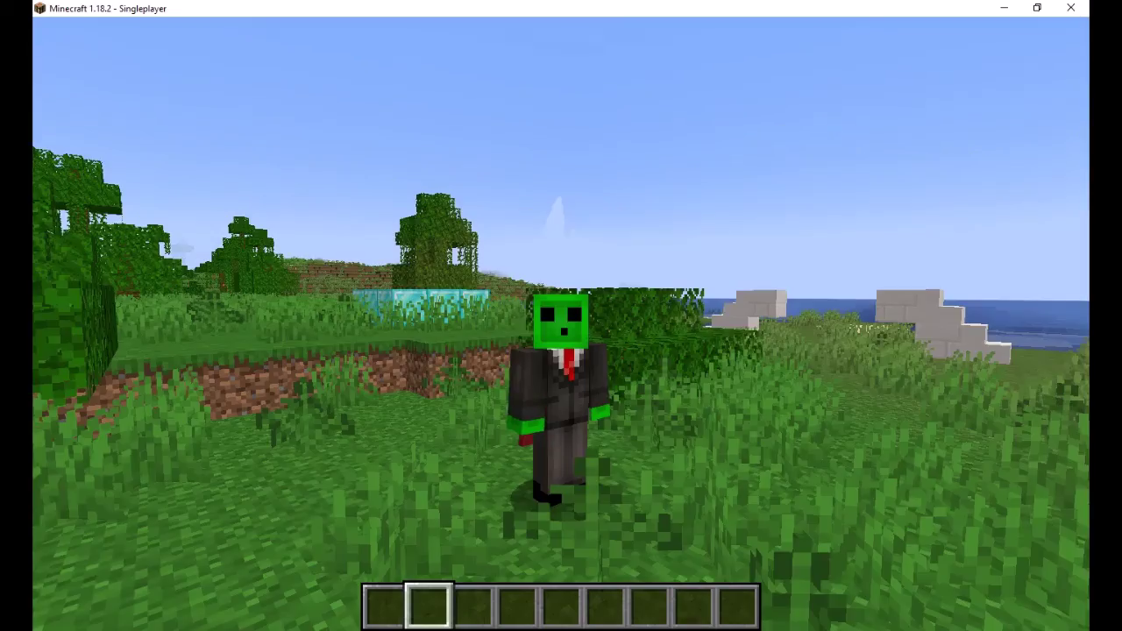